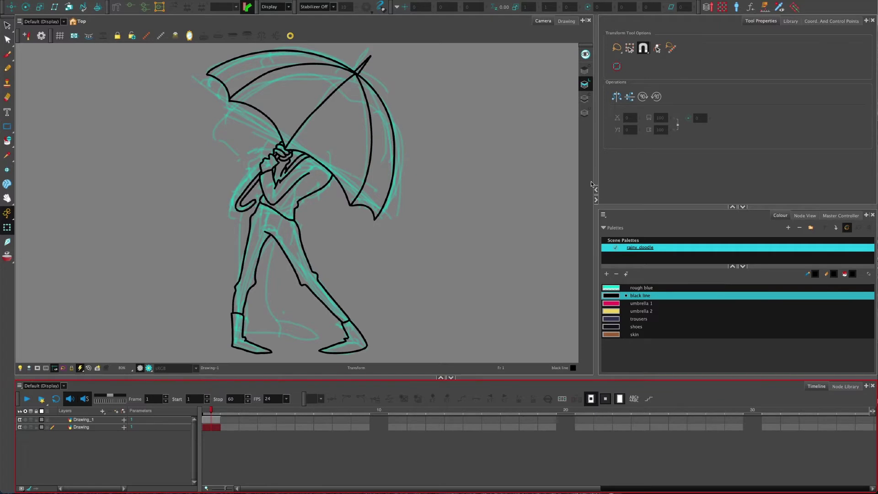
- Select the Drawing_1 line art and Drawing rough layers, toggling the rough sketch's visibility off and on
click(83, 428)
click(83, 419)
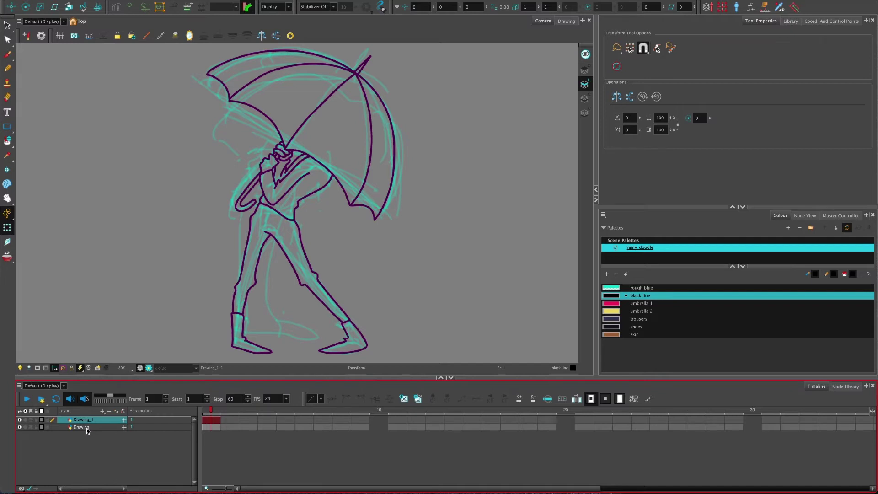
click(88, 431)
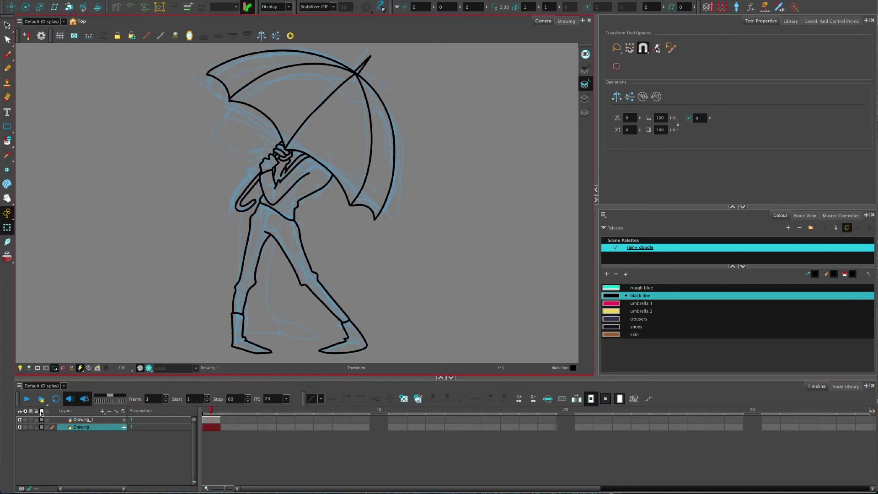
click(20, 427)
click(19, 428)
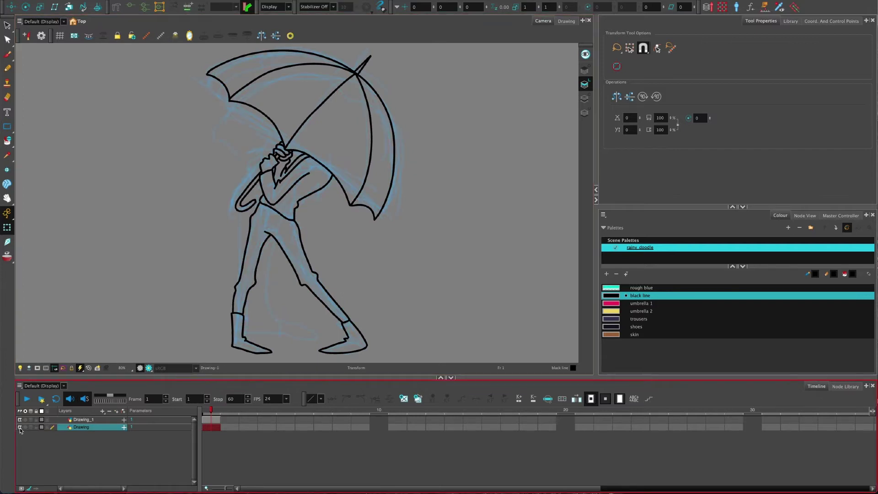
click(19, 428)
click(19, 428)
click(19, 428)
click(19, 428)
click(202, 329)
click(605, 271)
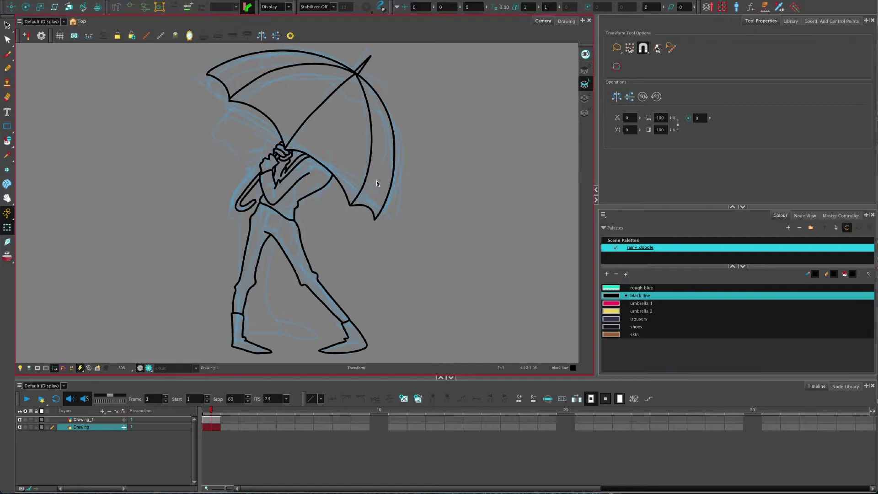
- Drop the rough blue swatch's alpha to 0, then raise it to 99
click(609, 288)
double_click(609, 289)
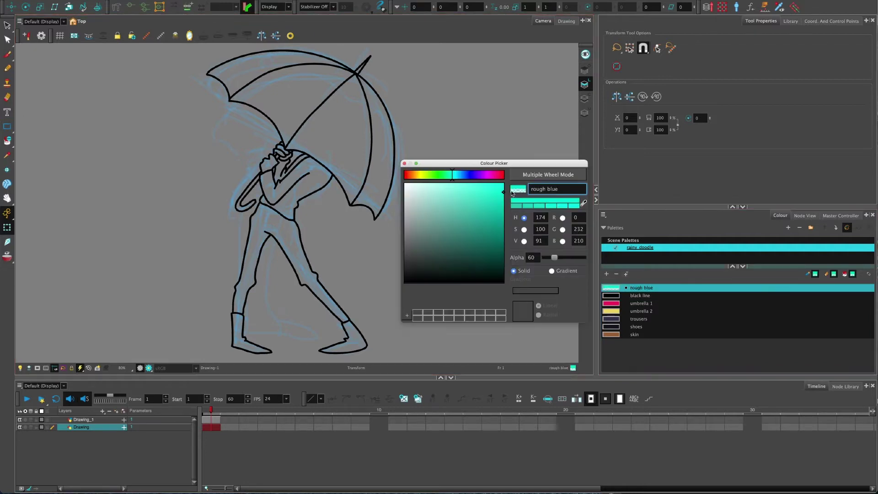
drag(486, 165, 466, 180)
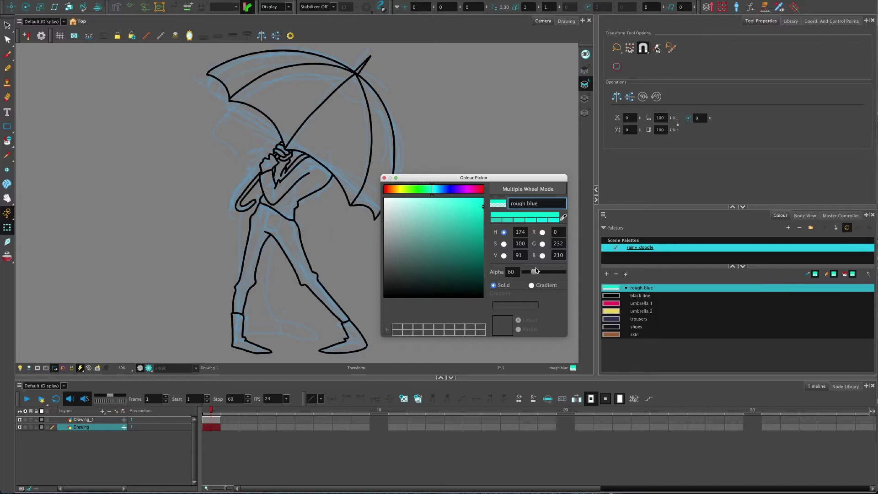
drag(533, 273, 517, 276)
mouse_move(525, 272)
mouse_down()
mouse_move(558, 269)
mouse_move(540, 272)
mouse_up()
- Close the Colour Picker and hide the rough Drawing layer, leaving the black Drawing_1 line art
click(382, 176)
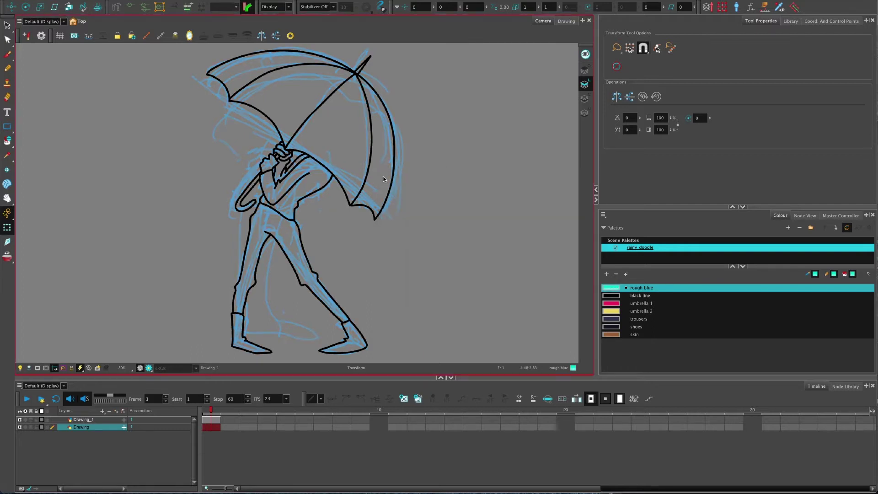
click(19, 427)
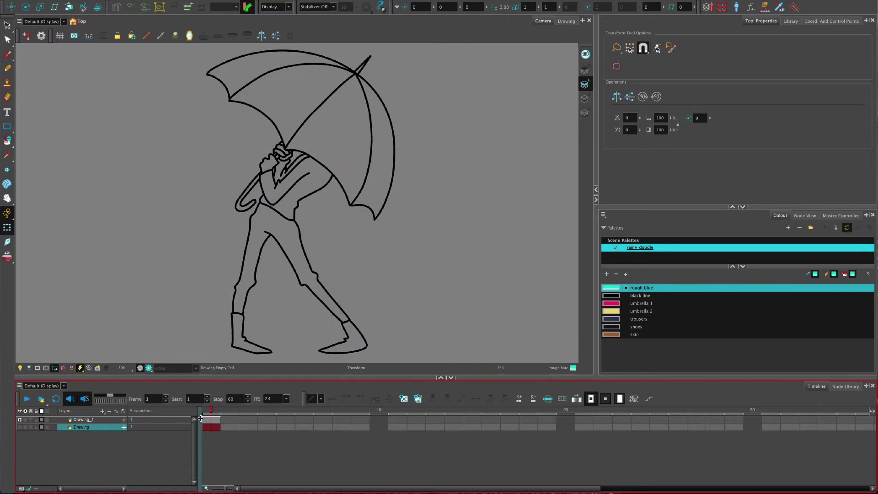
click(211, 420)
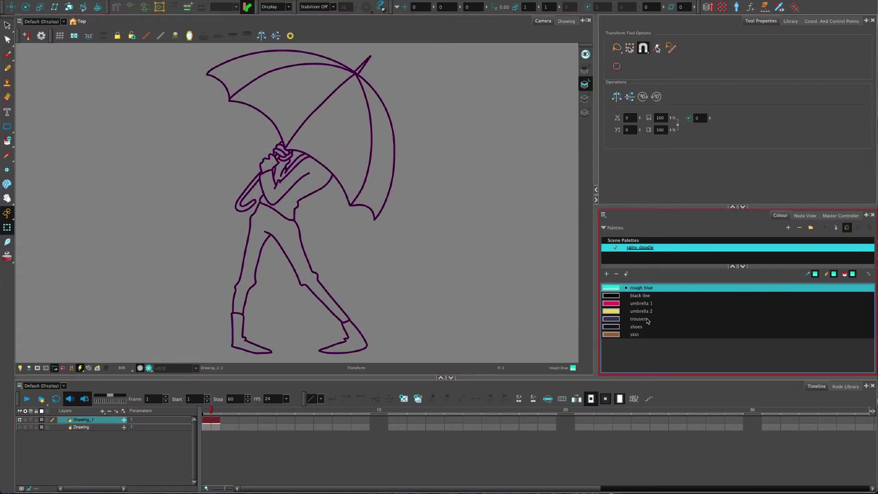
click(472, 242)
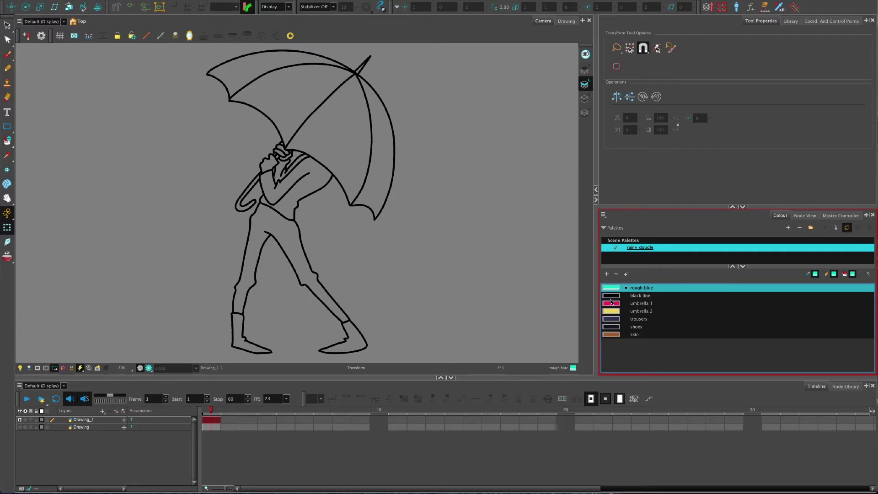
click(610, 297)
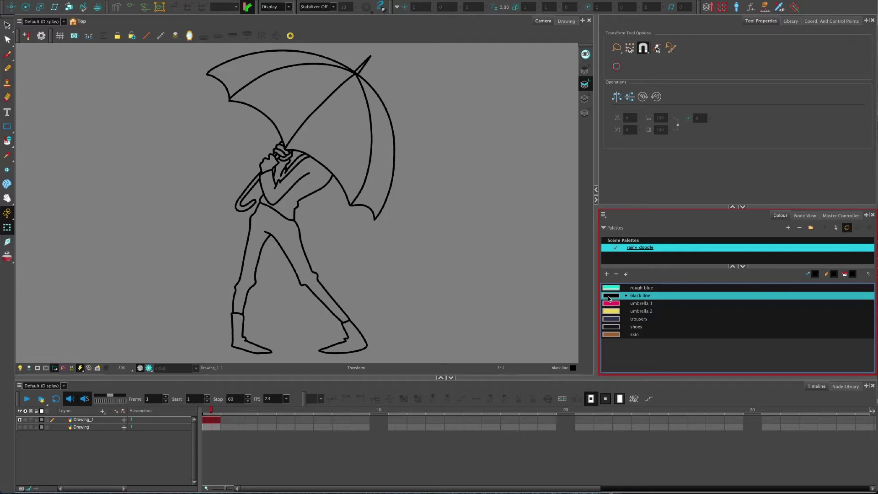
double_click(610, 296)
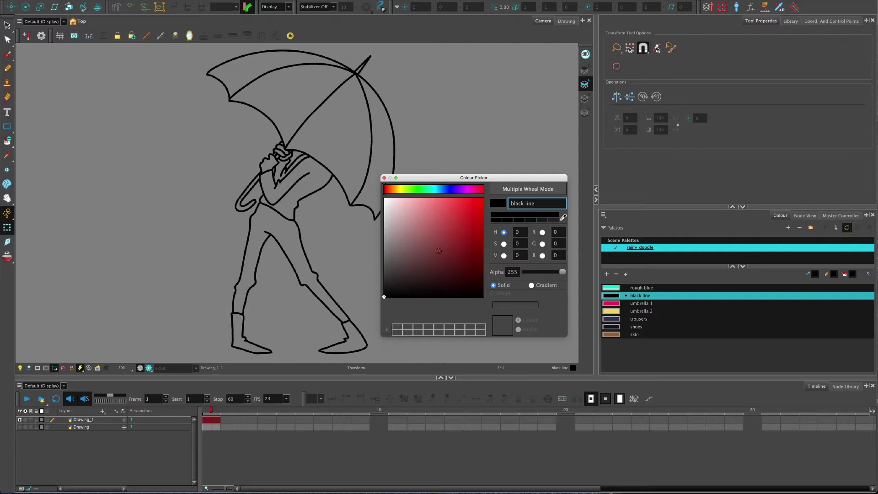
drag(439, 250, 469, 207)
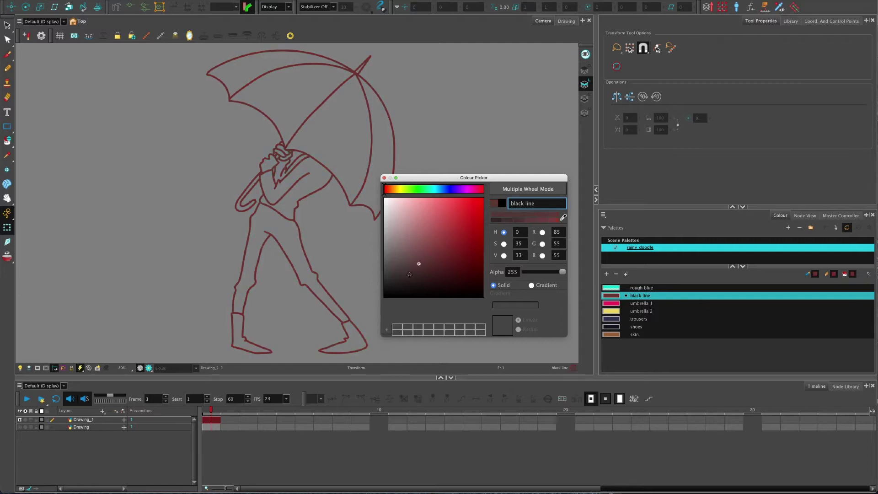
drag(409, 274, 384, 297)
click(384, 178)
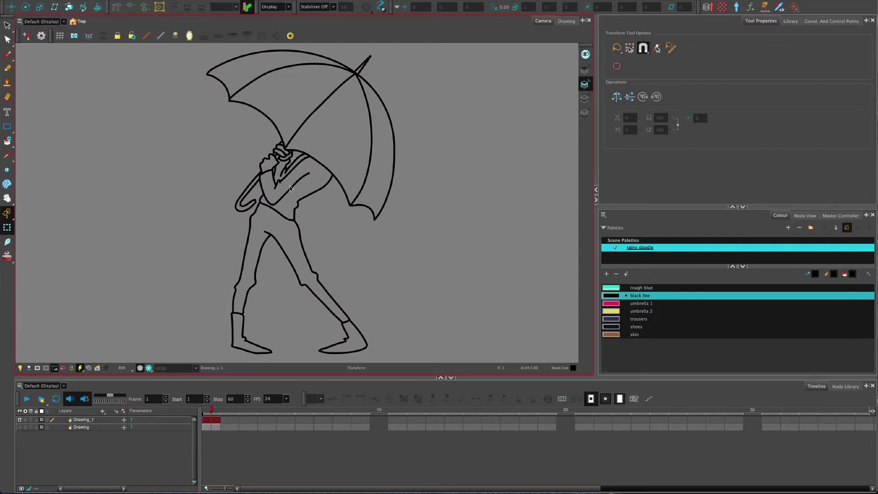
click(607, 305)
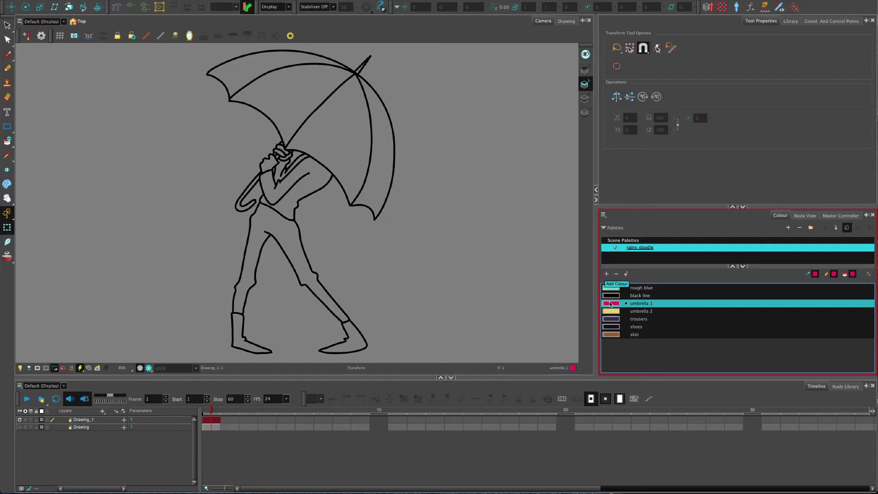
- Paint the umbrella's right panel with the pink umbrella 1 colour
click(606, 275)
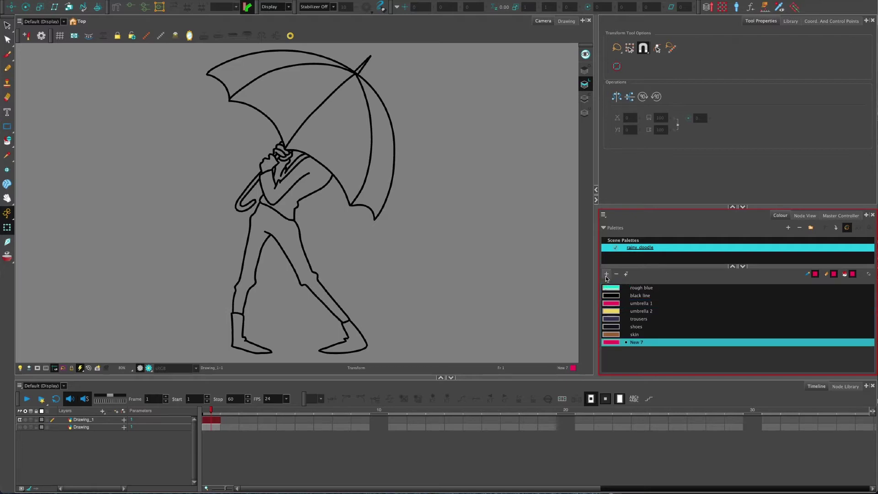
click(611, 304)
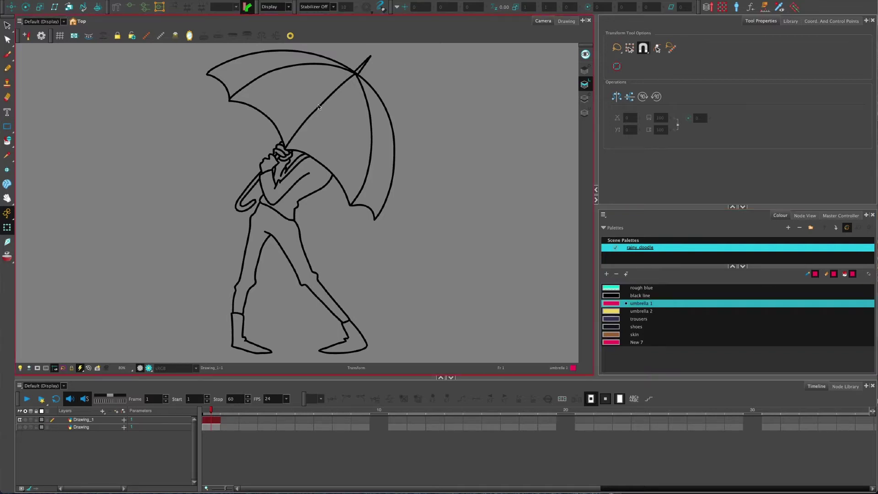
drag(7, 141, 26, 143)
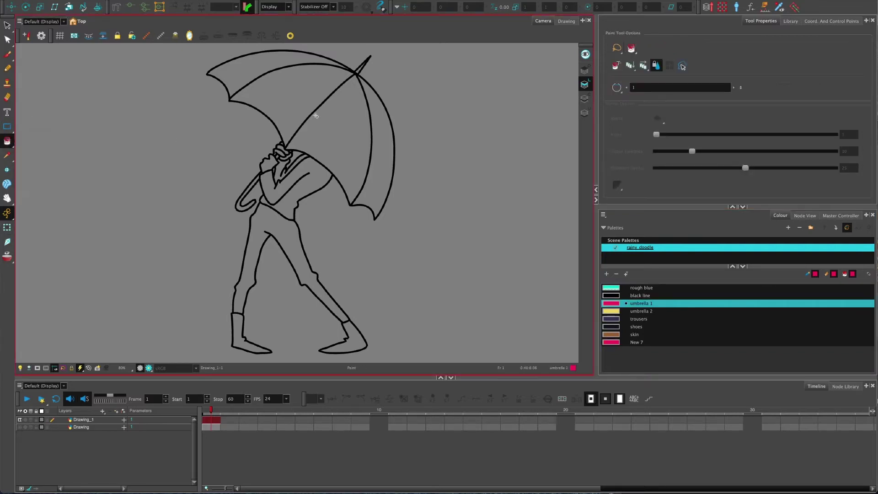
click(334, 125)
- Tint the New 7 swatch muted pink then bright green, delete it, and reselect umbrella 1
double_click(618, 343)
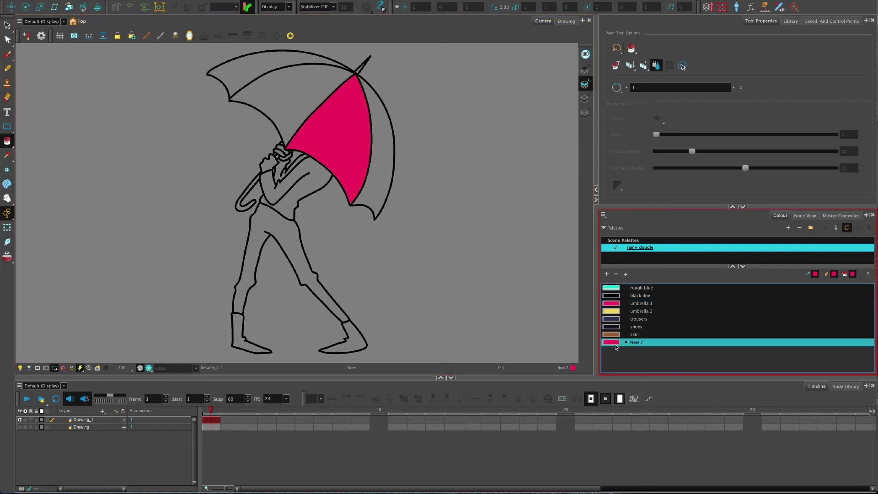
drag(448, 216, 400, 244)
click(418, 189)
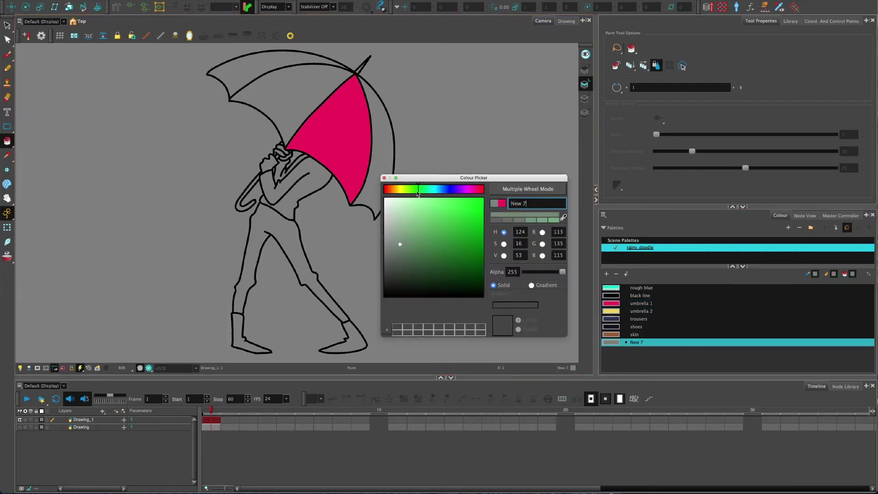
drag(453, 223, 478, 210)
click(383, 177)
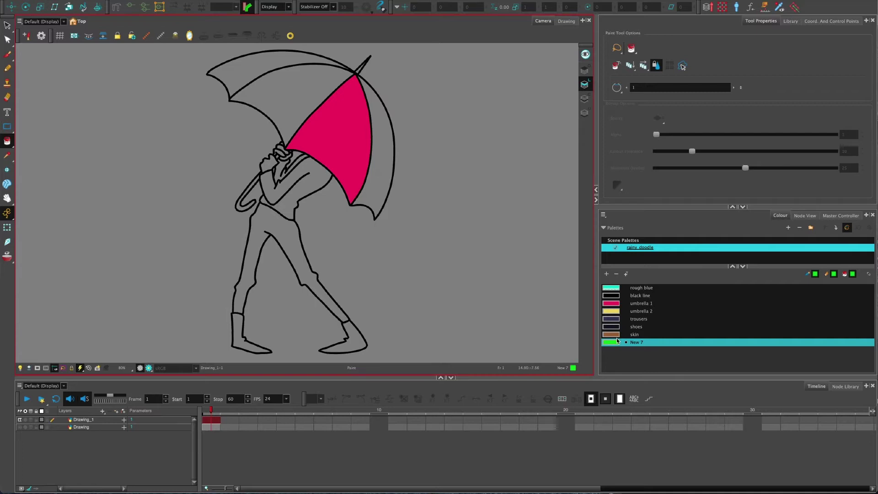
click(616, 273)
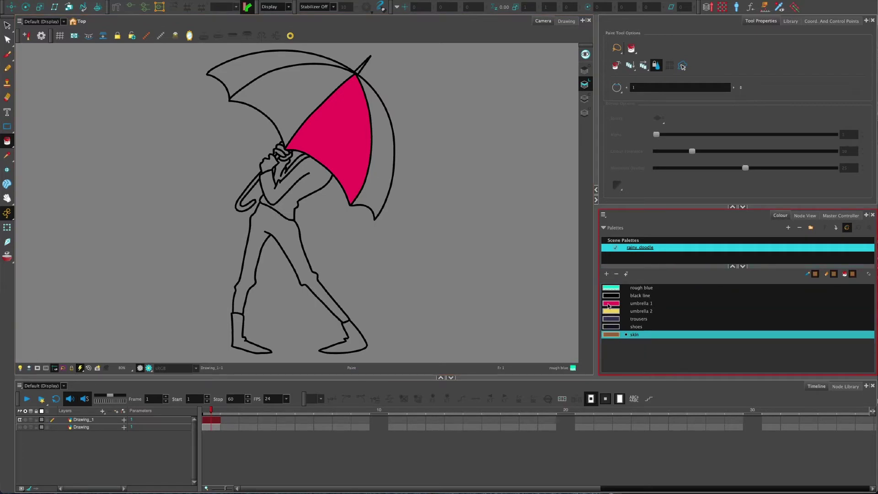
click(609, 304)
- Add a New 8 swatch and cycle its colour square through H, S, V, R, G, B modes
click(607, 274)
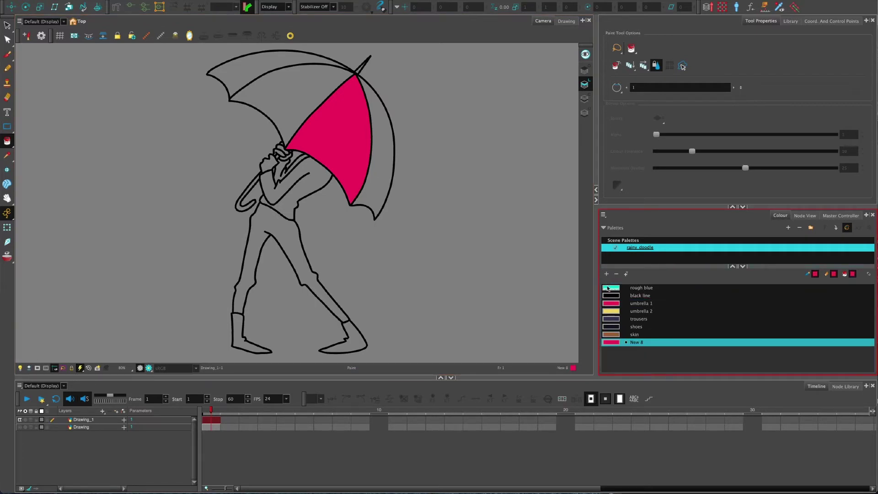
double_click(610, 343)
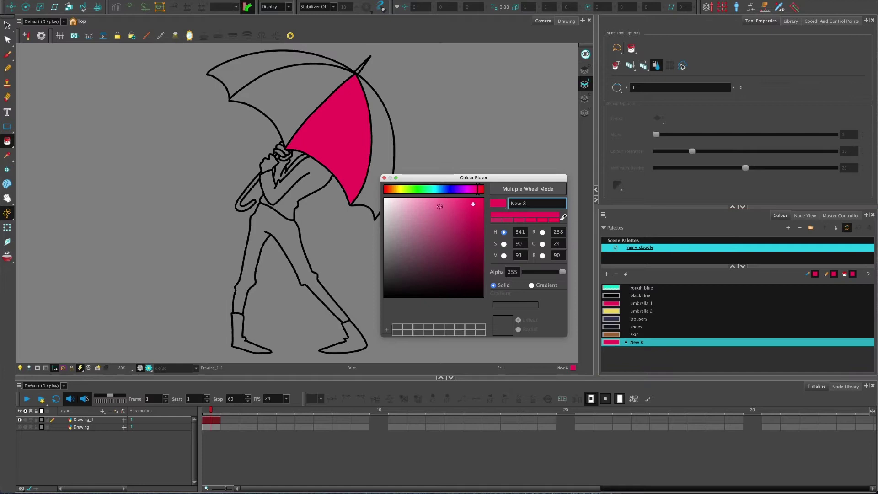
drag(446, 178, 448, 186)
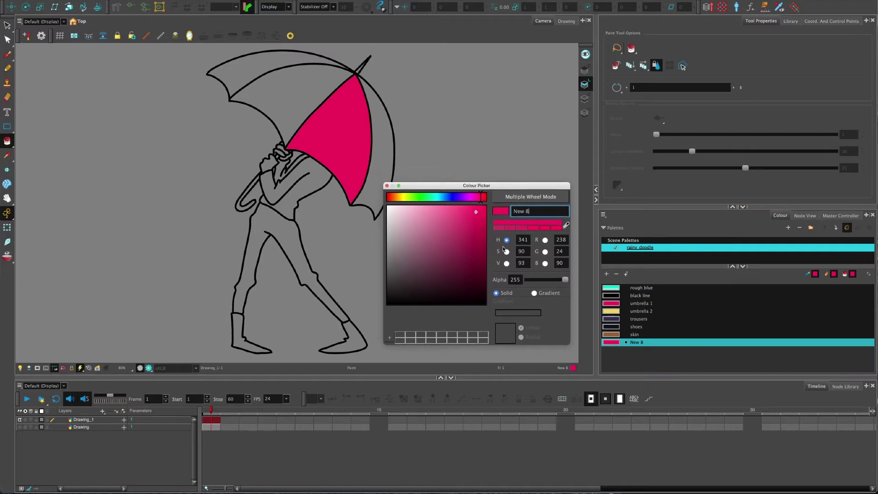
click(545, 240)
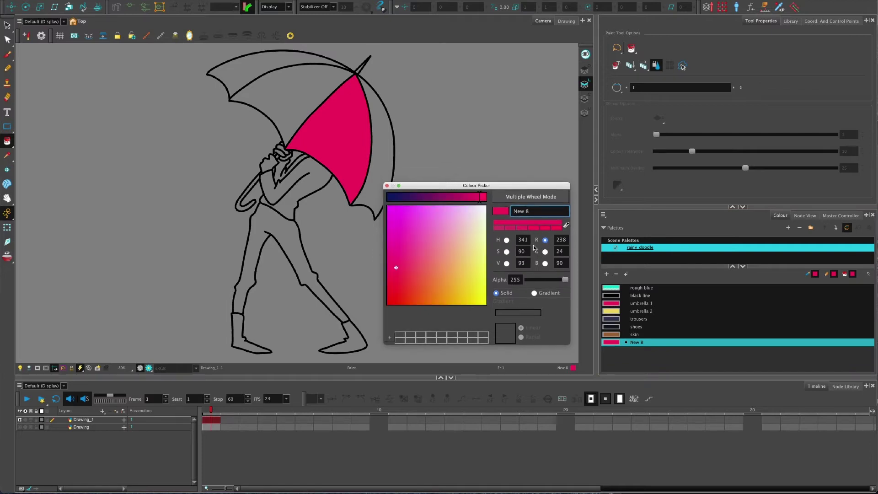
click(506, 240)
click(506, 252)
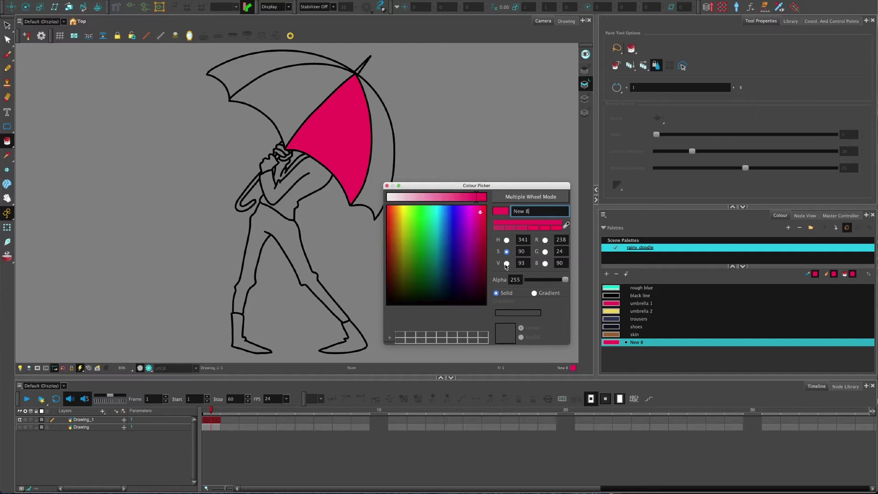
click(506, 263)
click(506, 240)
click(545, 240)
click(545, 251)
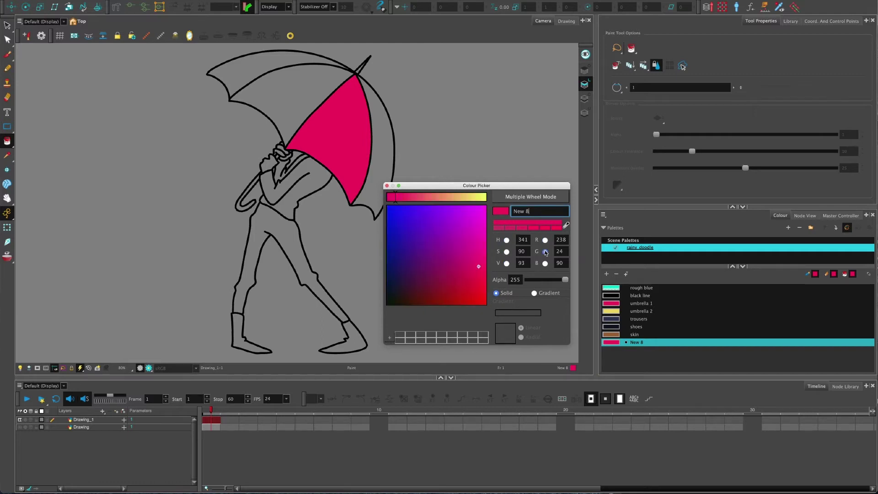
click(545, 263)
click(545, 240)
click(545, 252)
click(545, 263)
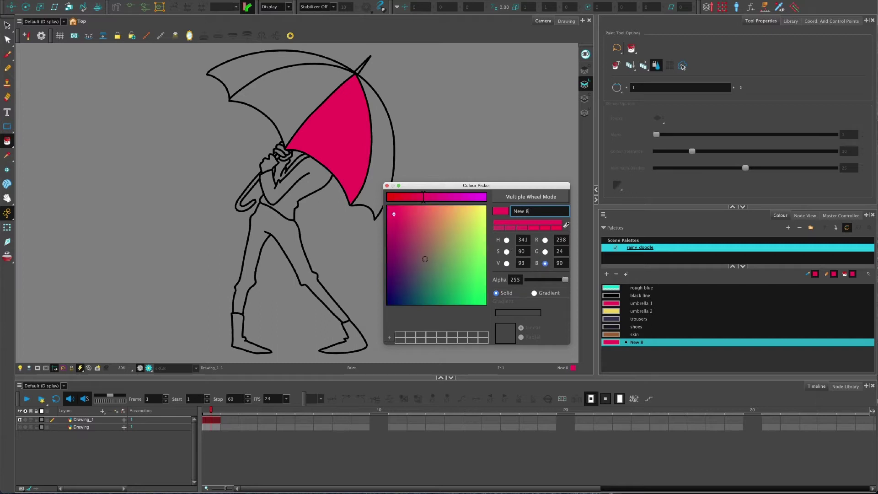
click(506, 240)
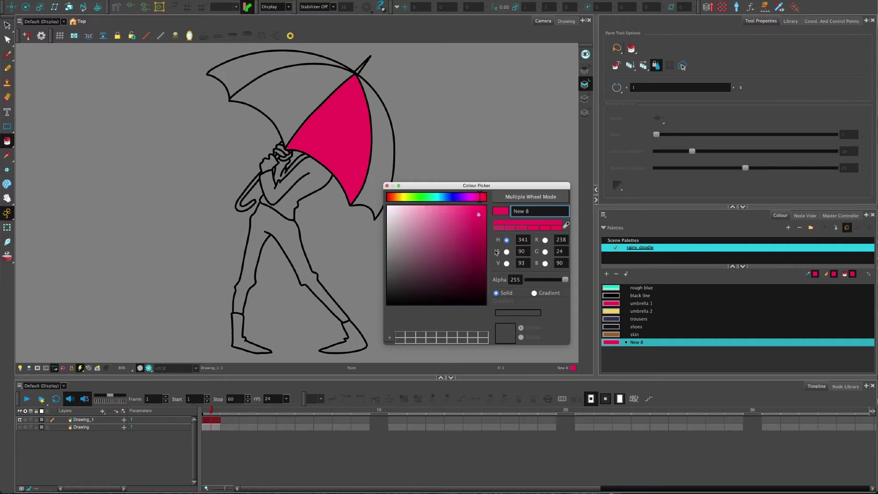
- Try Multiple Wheel Mode, return to Single Wheel Mode, and close the Colour Picker
click(513, 197)
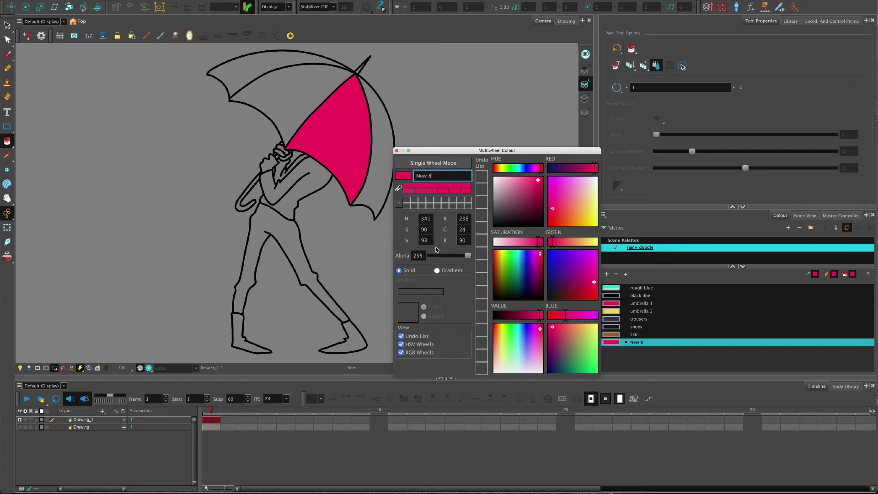
click(447, 163)
drag(464, 155, 455, 193)
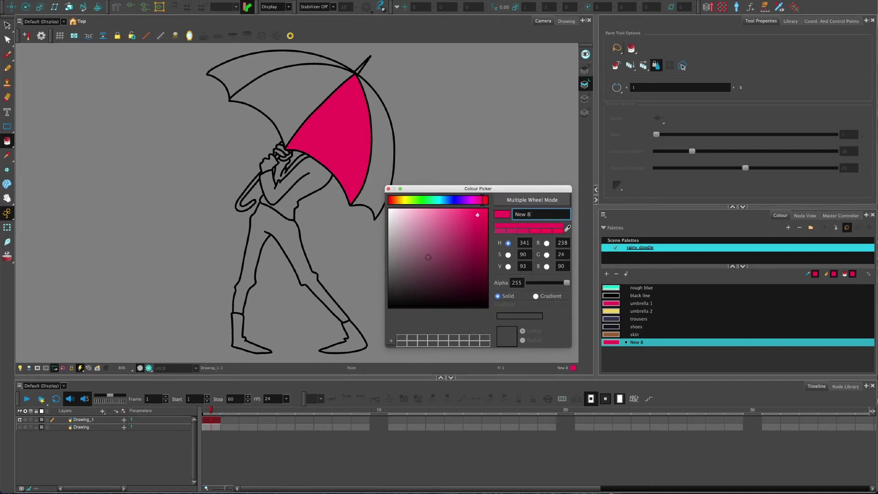
click(388, 188)
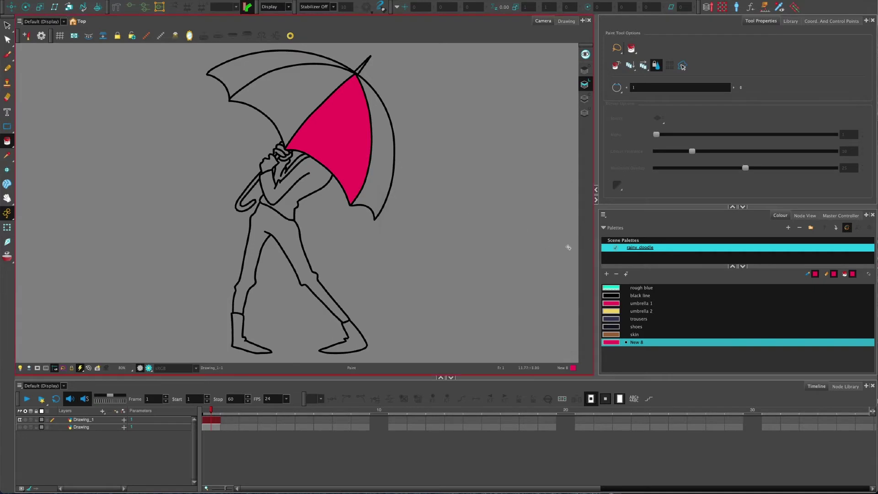
- Delete the New 8 swatch, then select umbrella 1 and the Select tool (Alt+S)
double_click(637, 344)
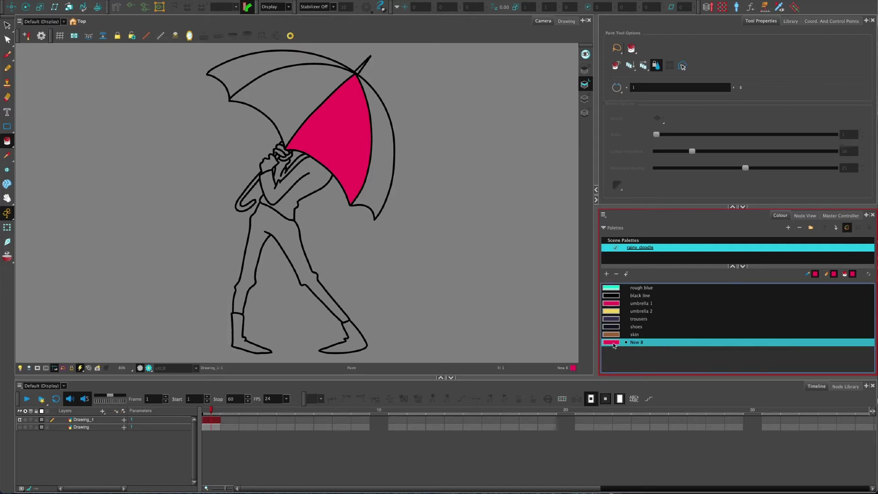
click(616, 344)
click(616, 273)
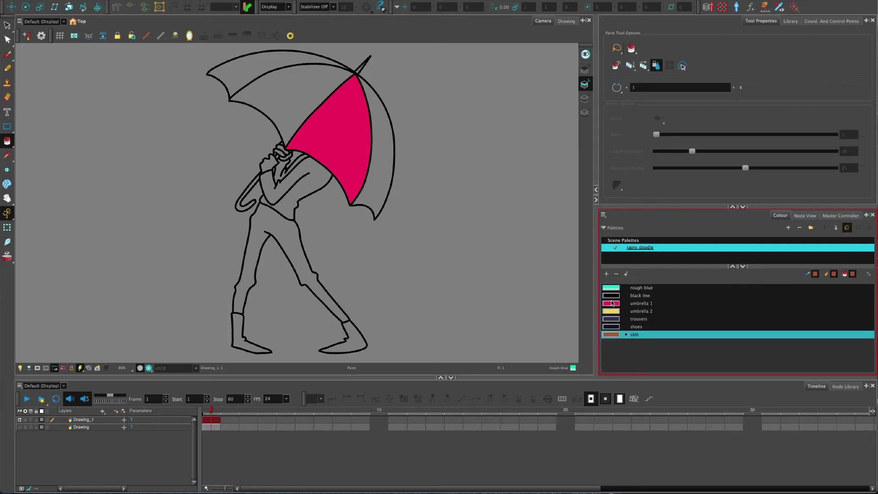
click(613, 303)
click(614, 334)
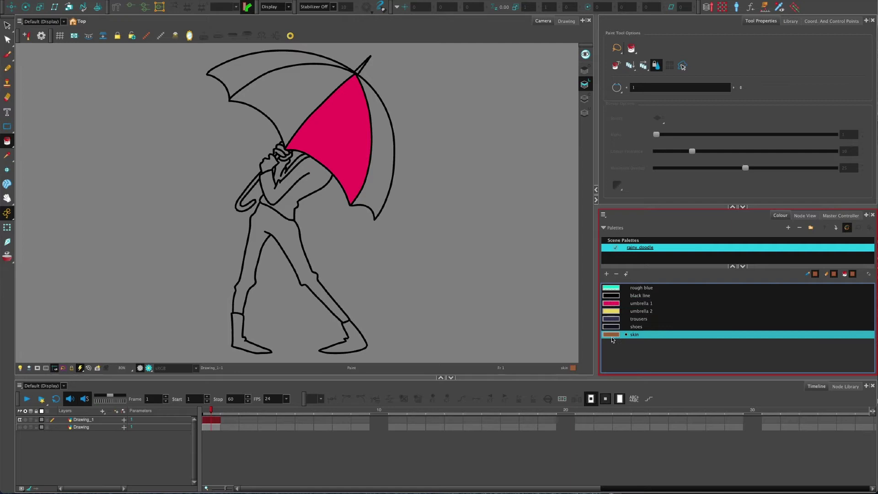
click(642, 304)
key(alt+s)
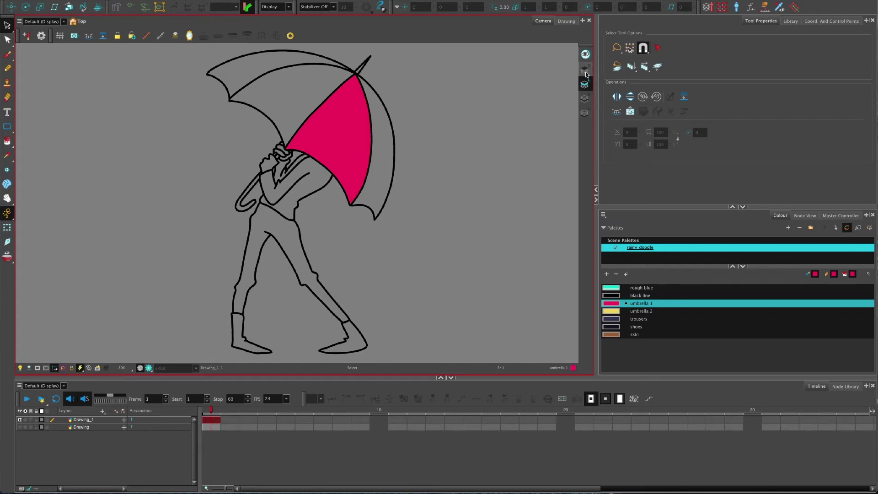
- Display the Underlay and Line Art layers, then move to the Drawing view
click(584, 113)
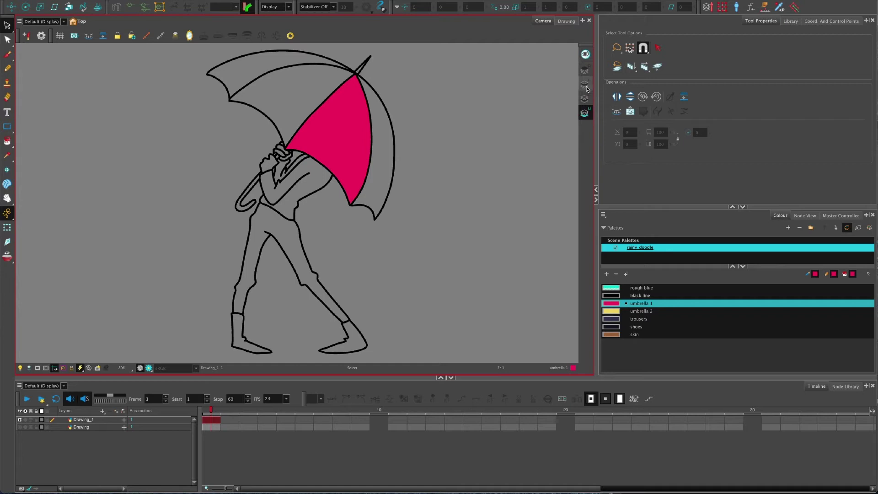
click(586, 87)
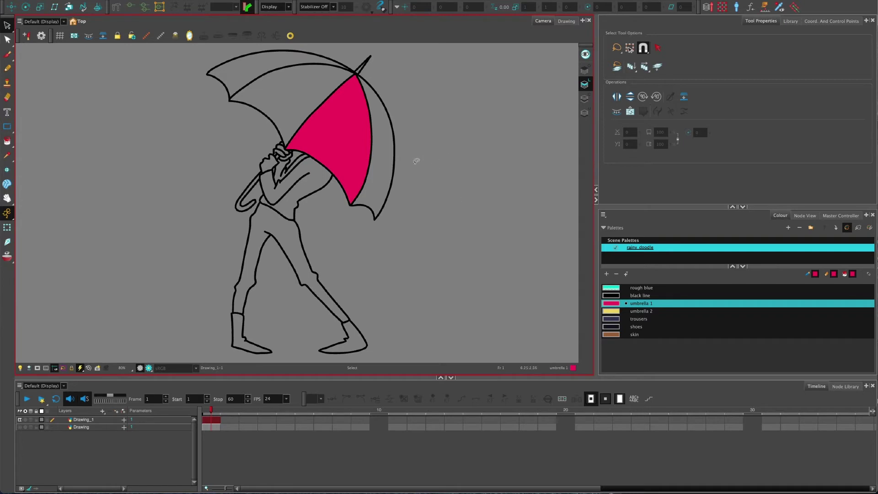
click(566, 21)
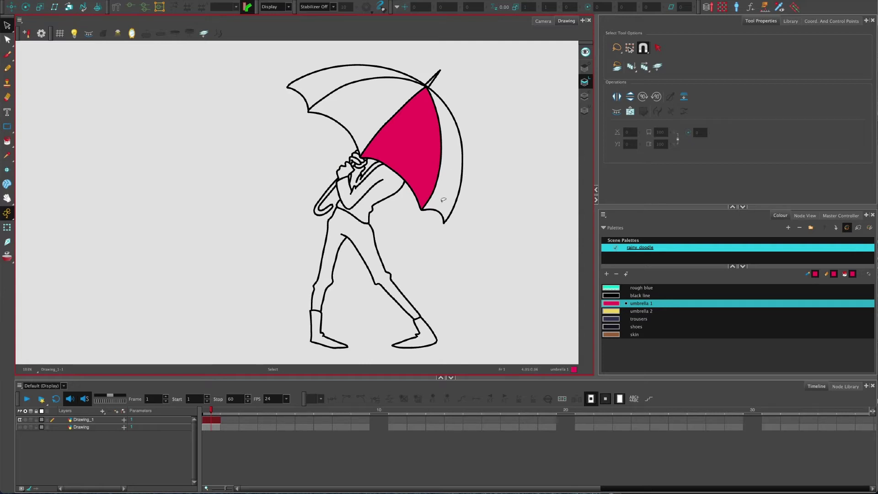
- Pan the drawing left and cycle through art layers and the Preview All Art Layers toggle
key(space)
drag(487, 193, 452, 193)
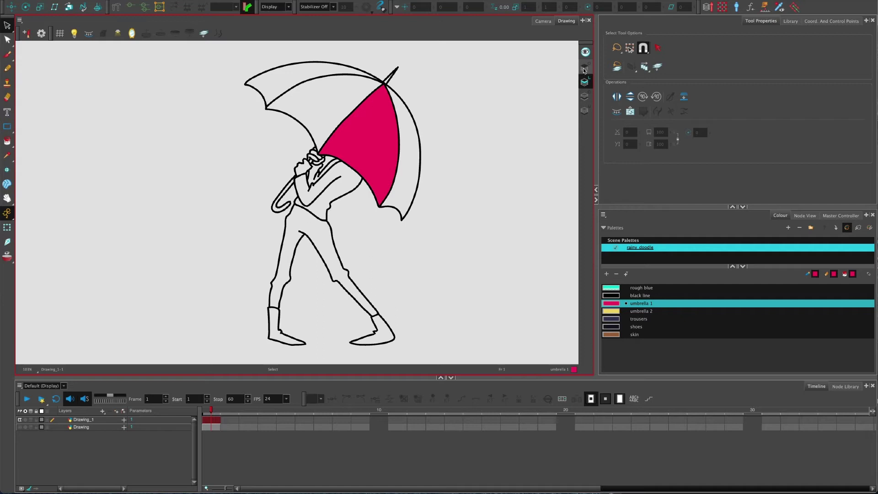
click(584, 95)
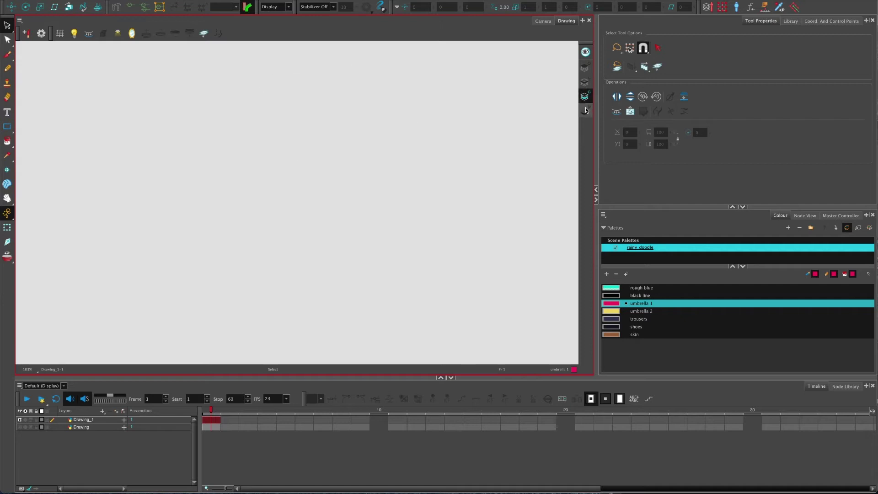
click(585, 83)
click(584, 96)
click(584, 110)
click(584, 84)
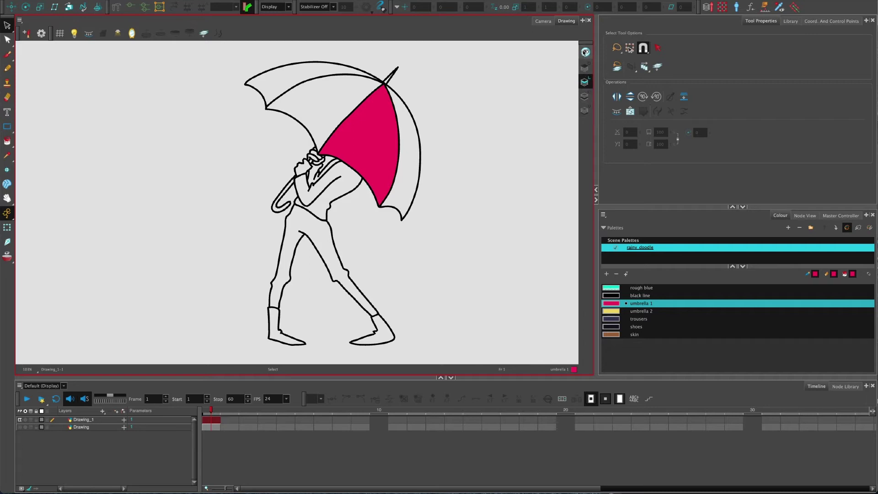
click(584, 52)
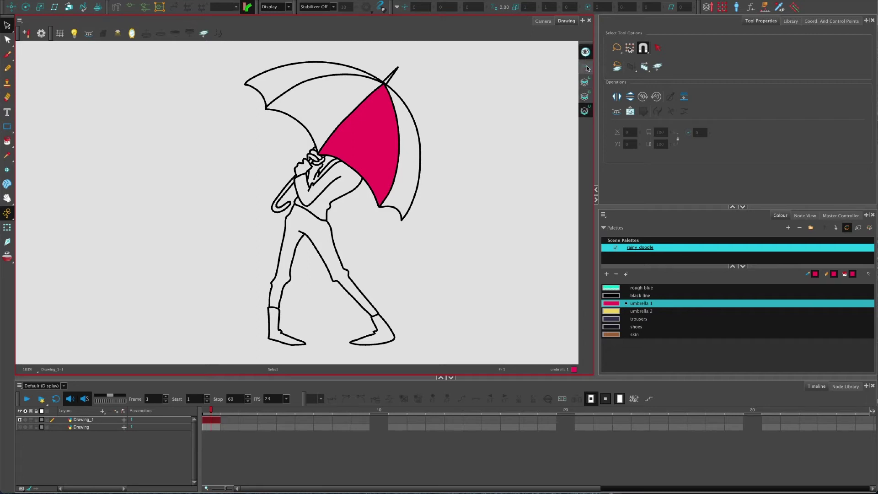
click(585, 52)
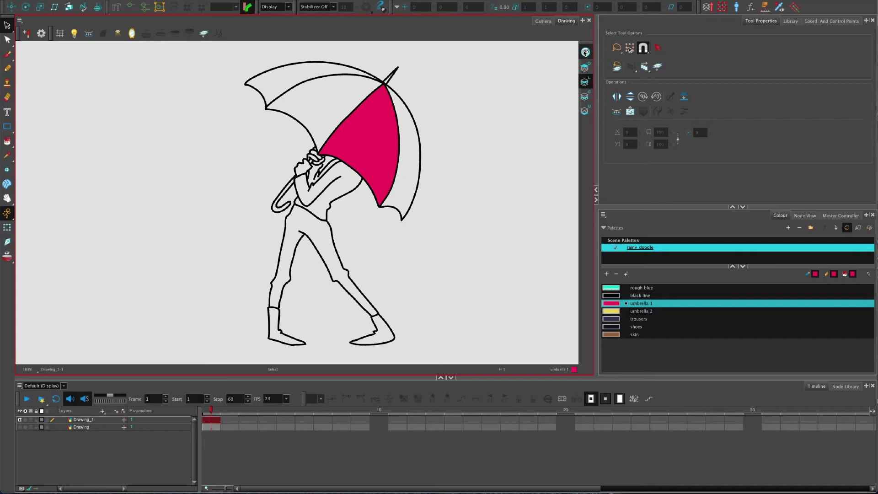
click(585, 52)
- Return to the Line Art layer, delete the pink umbrella fill, and check the Colour Art layer
click(584, 51)
click(585, 52)
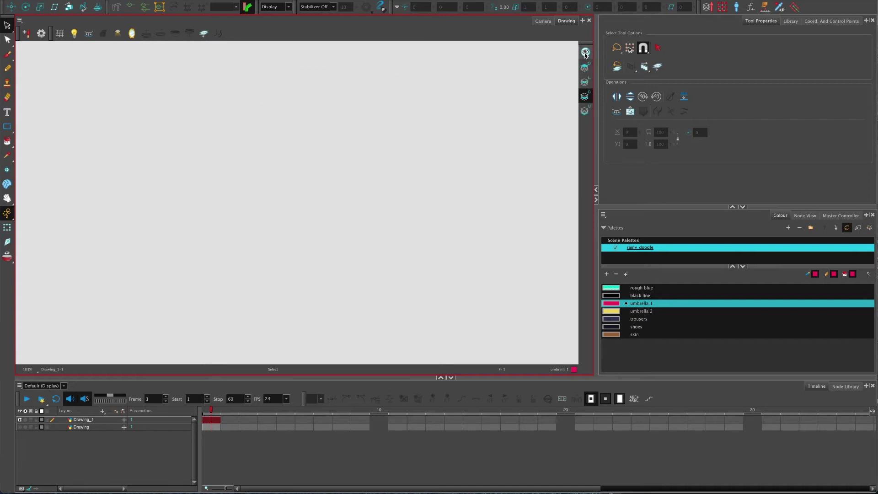
click(584, 83)
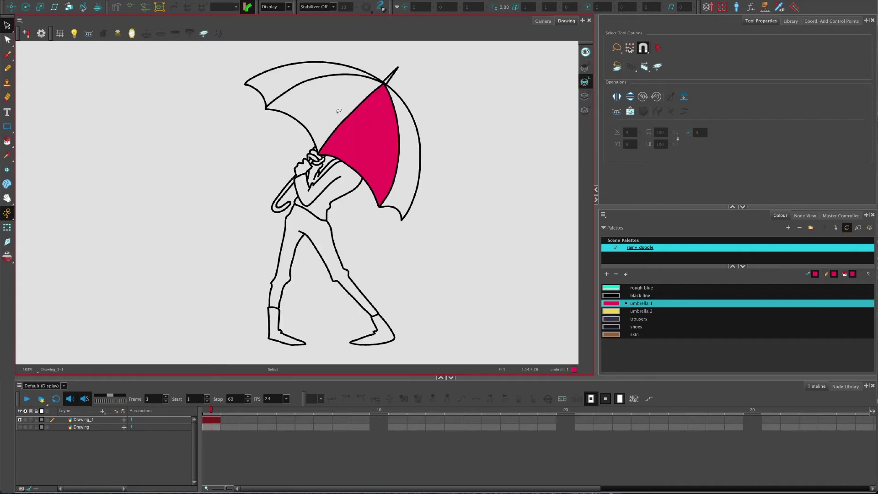
click(371, 129)
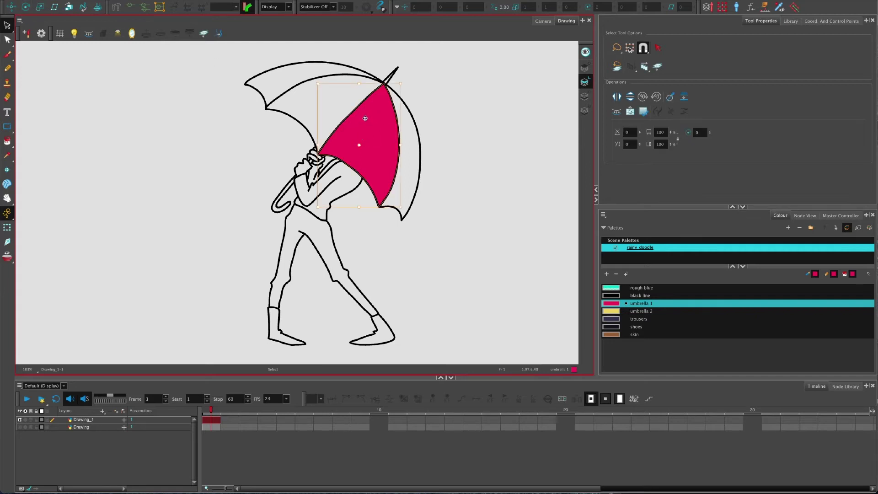
key(Delete)
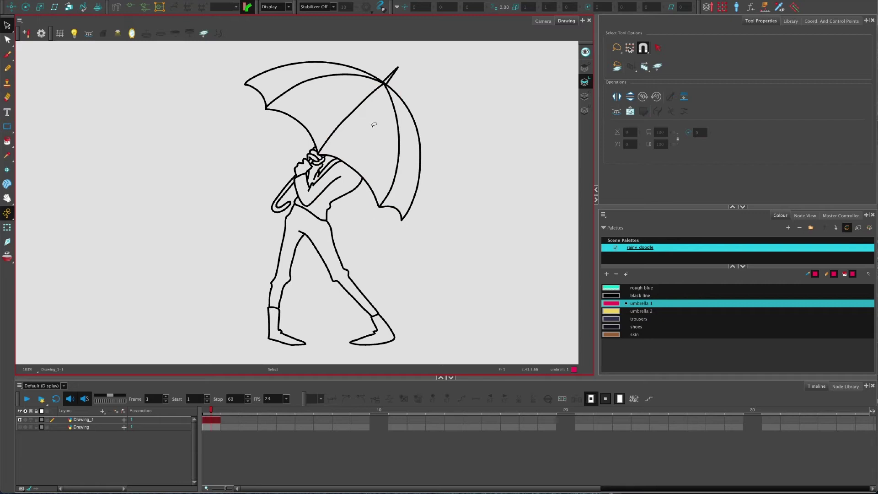
click(586, 97)
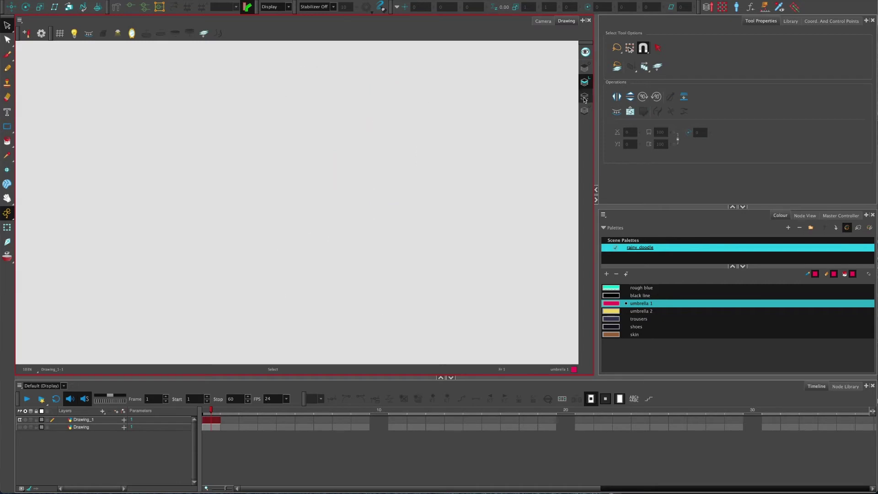
click(586, 97)
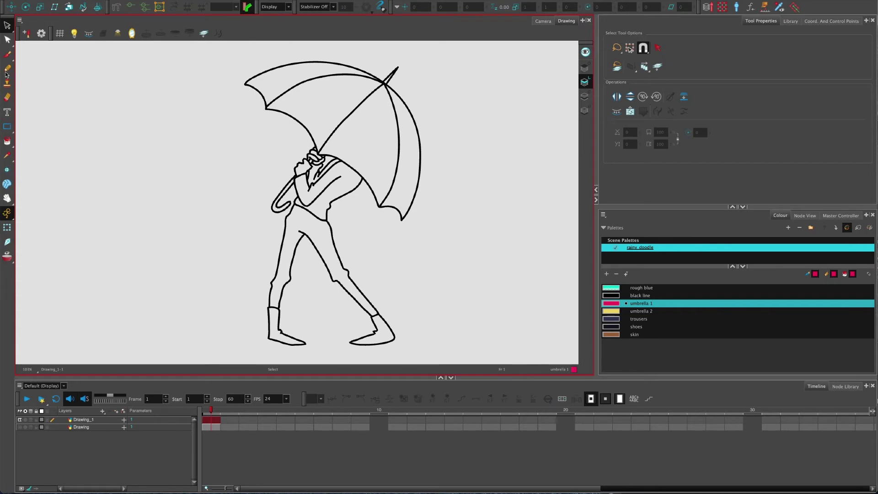
- Paint the inner and upper umbrella panels pink, then select and delete both fills
click(7, 142)
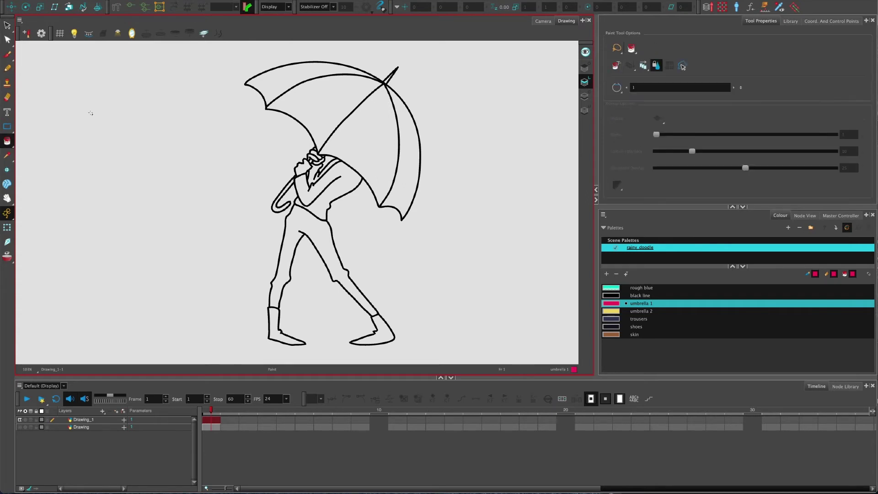
click(360, 139)
click(311, 80)
click(7, 26)
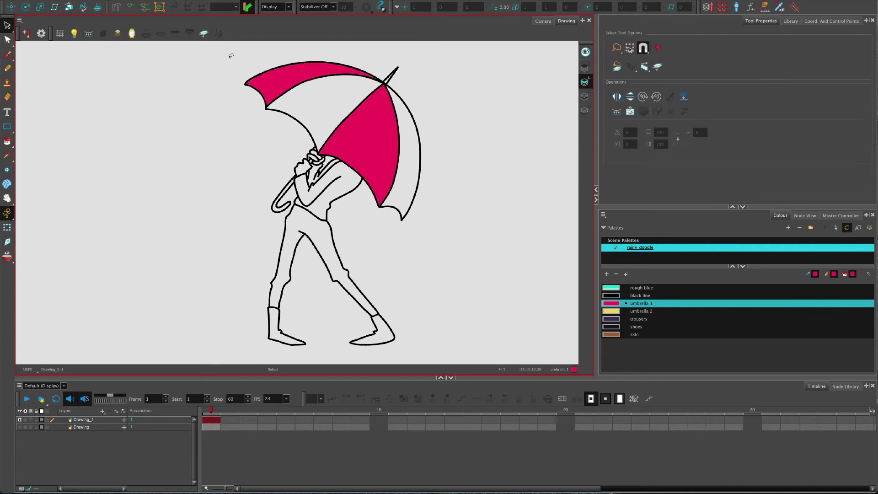
click(274, 76)
shift+click(378, 130)
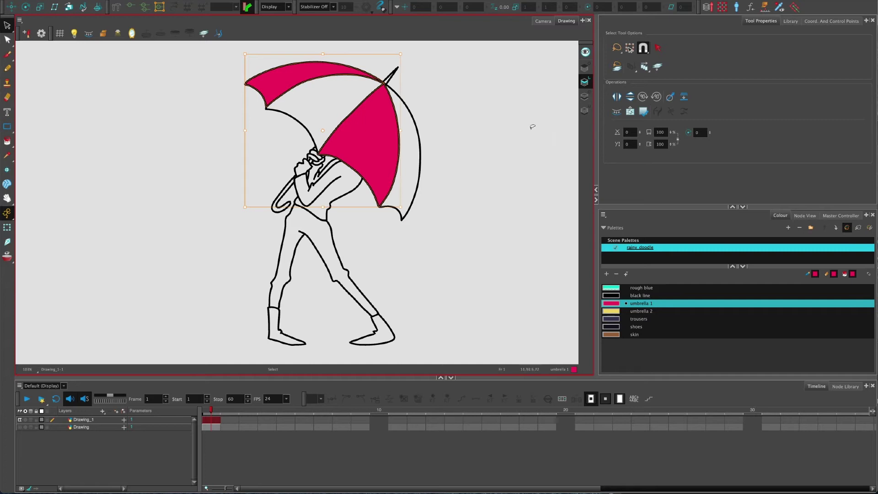
key(Delete)
- On the Colour Art layer, undo, delete the pink fills again, and return to Line Art
click(584, 96)
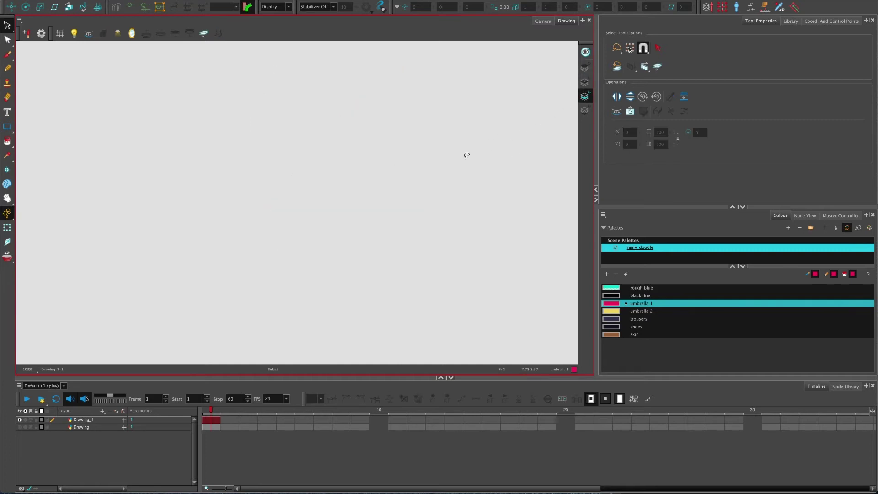
key(ctrl+z)
click(325, 78)
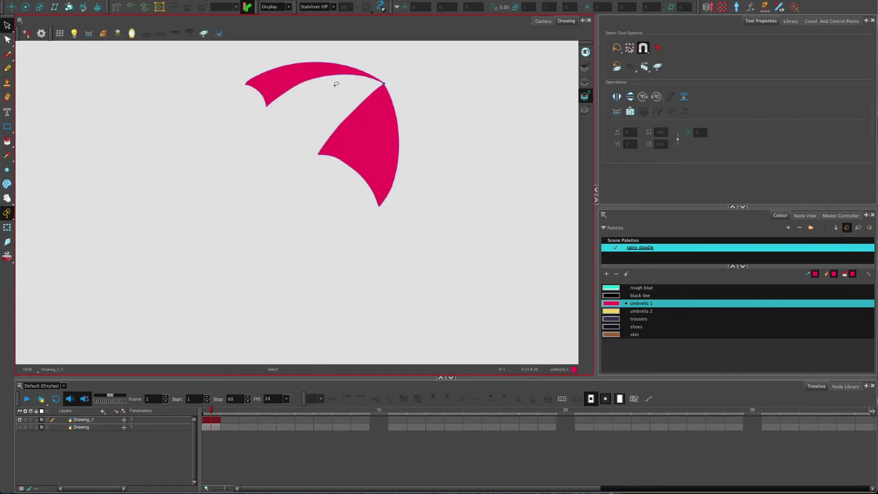
key(Delete)
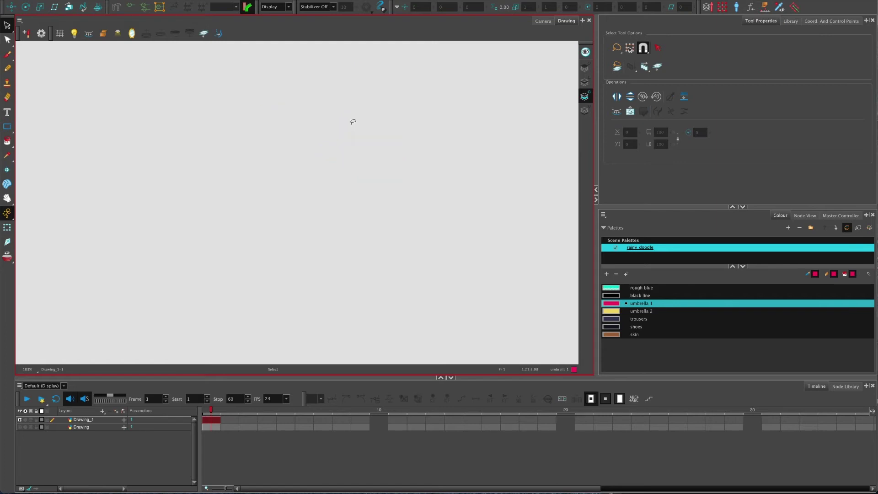
click(584, 83)
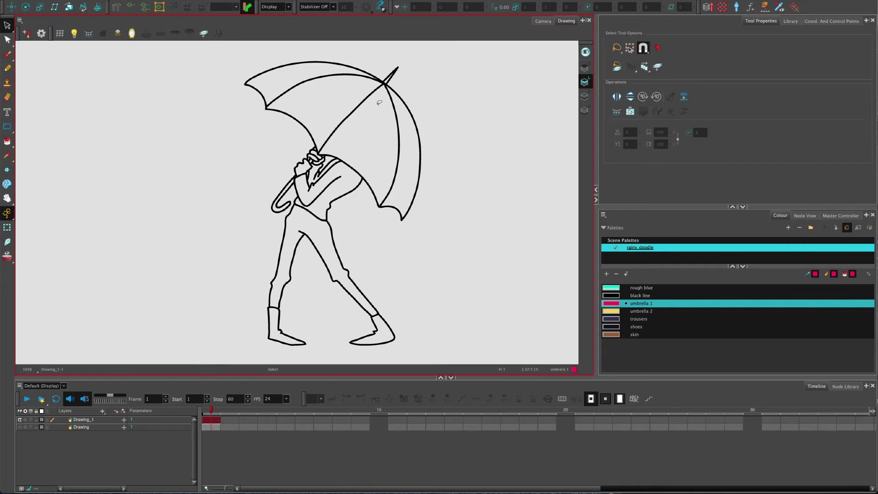
click(621, 111)
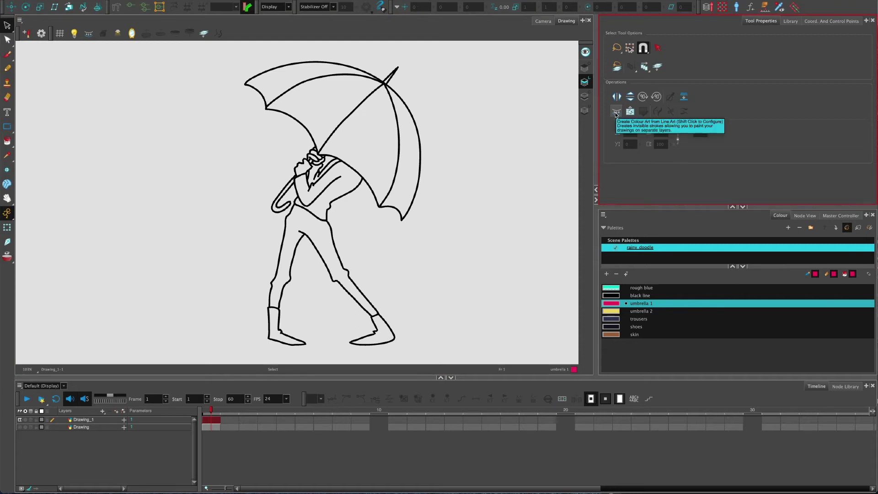
- Create Colour Art from the man's Line Art and show the strokes as outlines with points
click(616, 112)
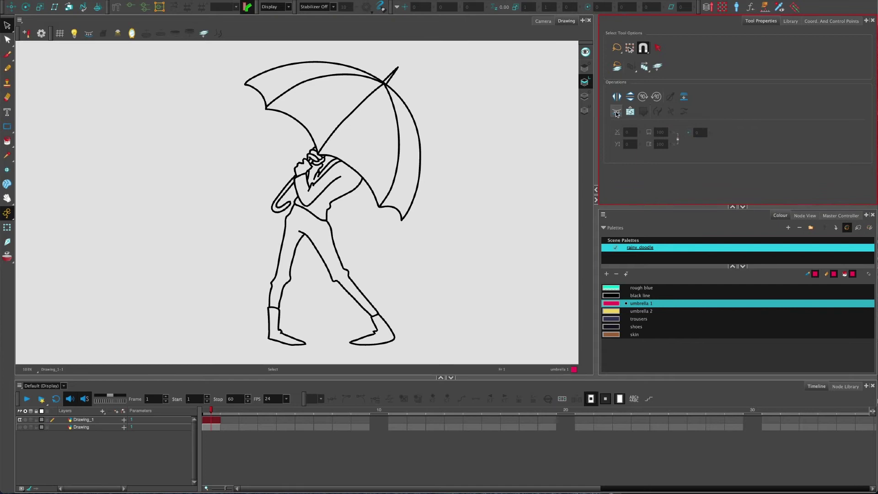
click(585, 96)
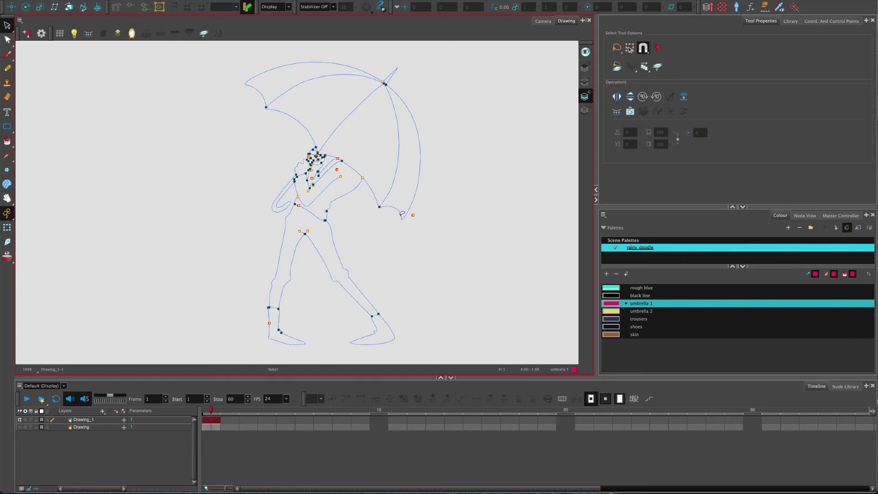
key(Delete)
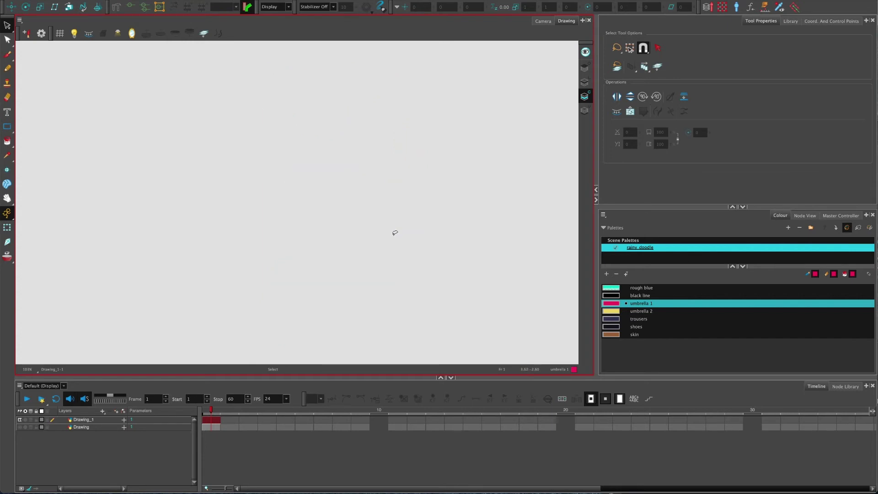
key(ctrl+z)
key(Delete)
key(ctrl+z)
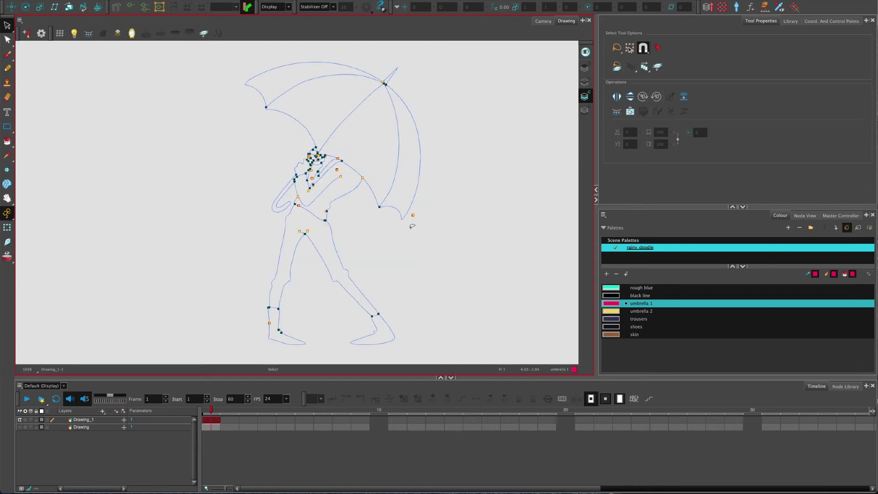
- Zoom in to about 8000% on the umbrella rib's end near the canopy edge
scroll(387, 203, up, 5)
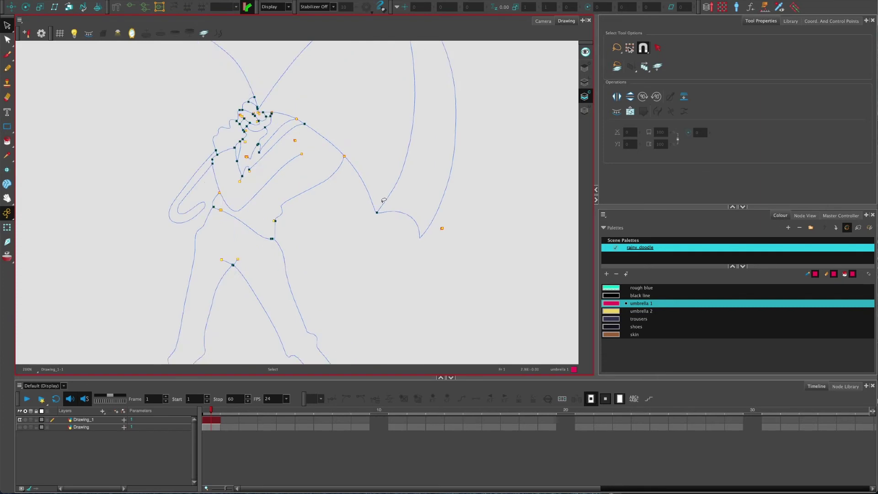
drag(360, 235, 404, 254)
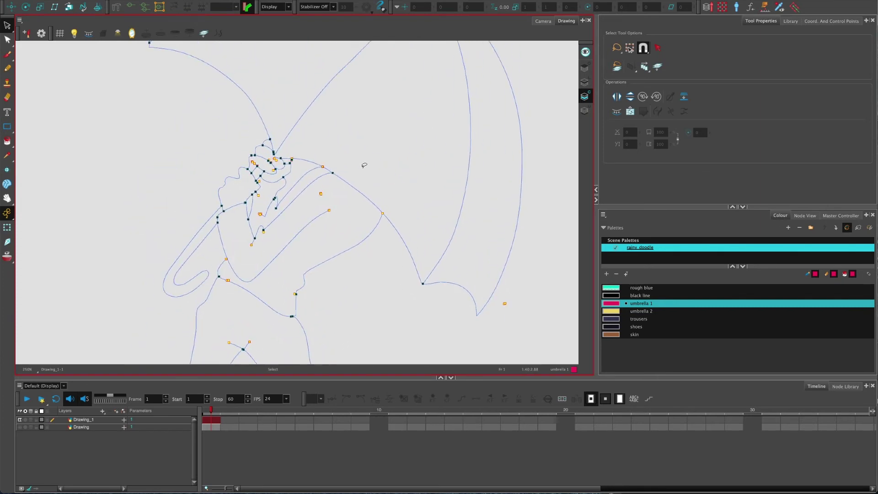
click(322, 194)
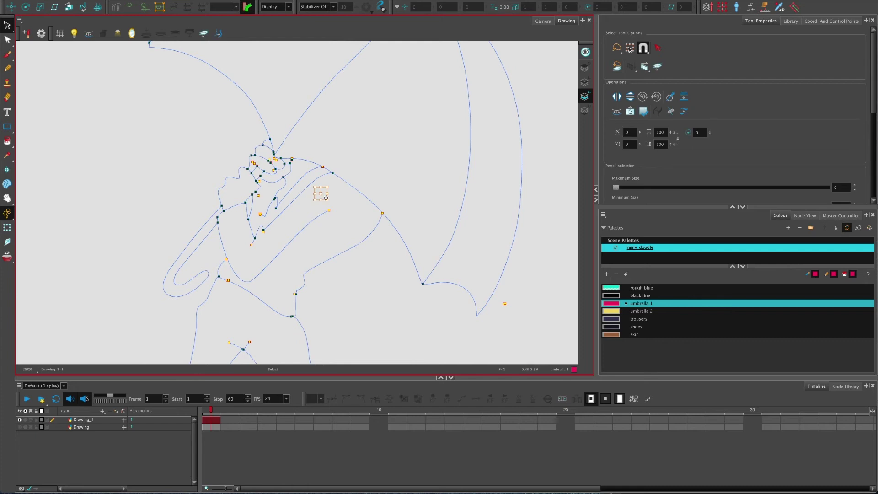
click(343, 220)
scroll(386, 305, down, 4)
scroll(386, 306, left, 1)
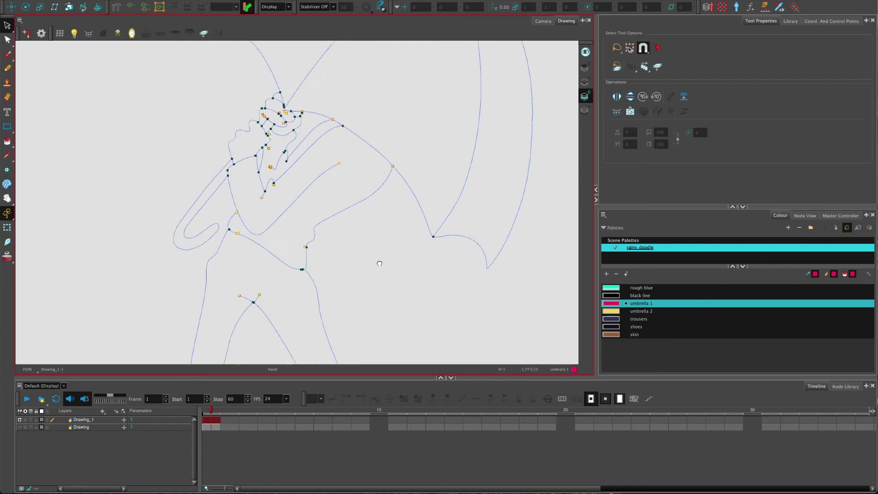
scroll(312, 184, up, 3)
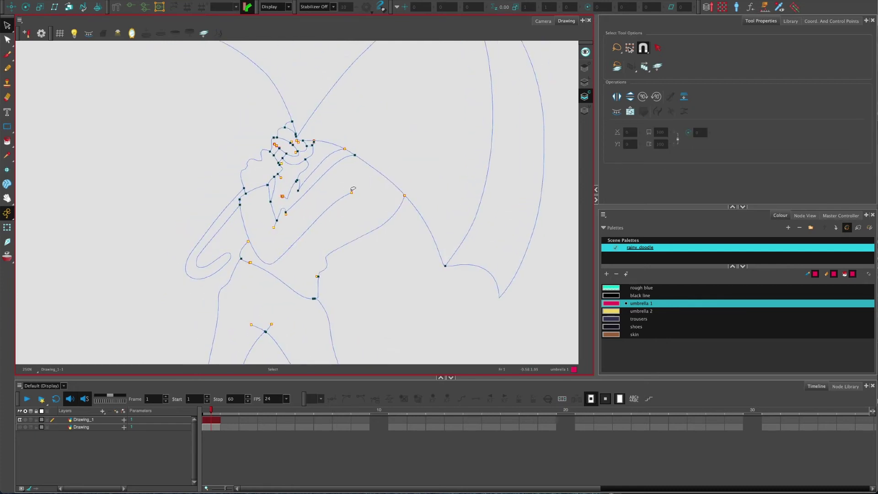
scroll(350, 193, up, 4)
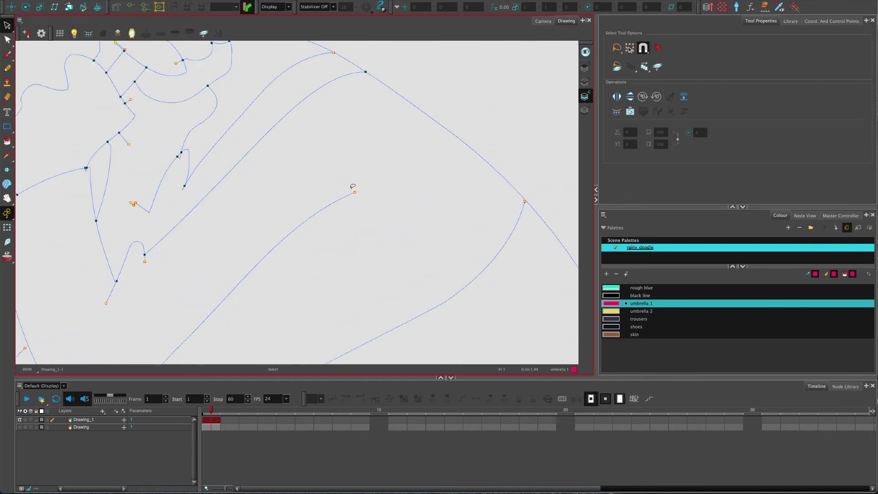
scroll(351, 192, down, 2)
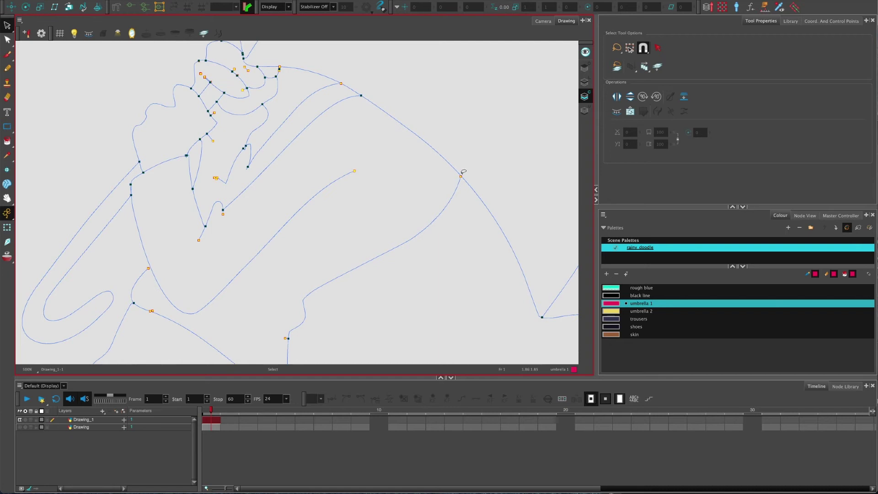
scroll(462, 175, up, 5)
scroll(461, 173, up, 3)
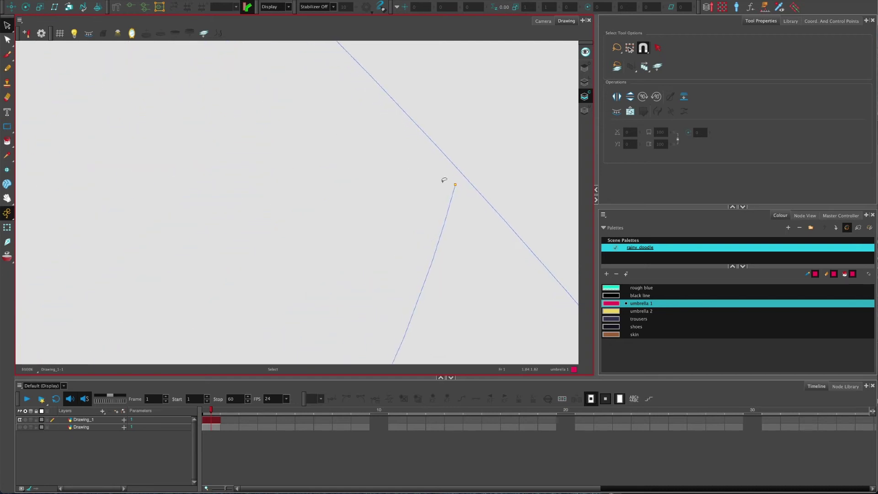
- Use Close Gap to join the rib stroke's end to the canopy edge, keeping outline view
click(7, 141)
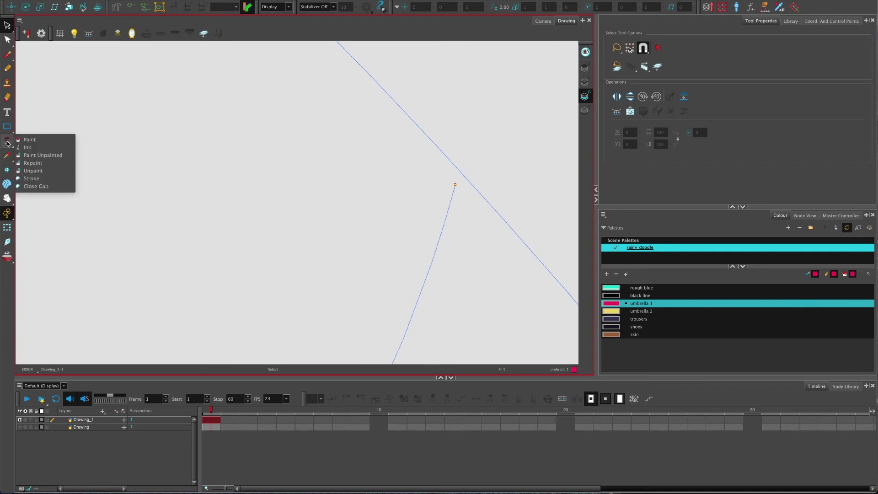
click(44, 186)
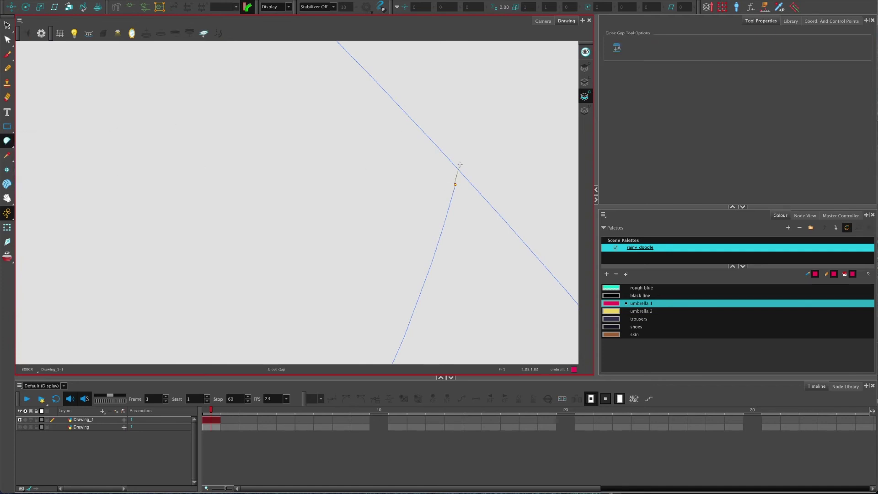
drag(460, 165, 457, 170)
key(2)
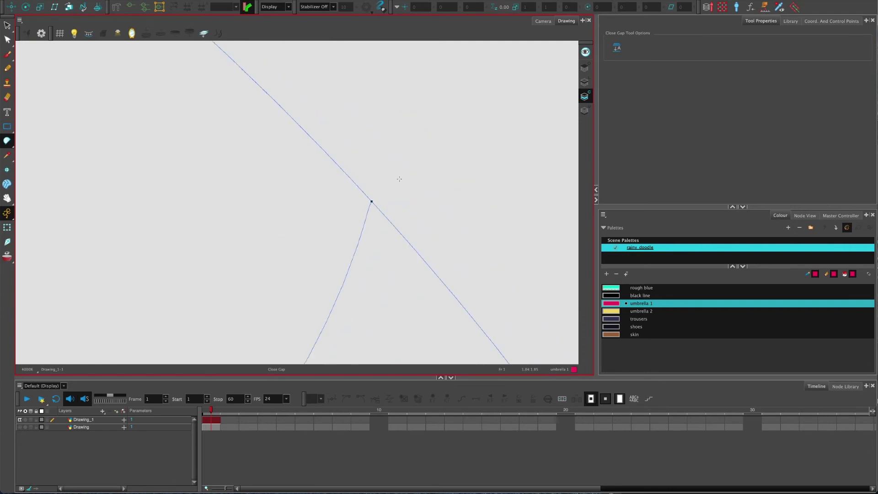
click(585, 97)
click(585, 97)
click(585, 97)
click(585, 96)
- Zoom out and reposition the view to check the whole umbrella figure
scroll(356, 187, down, 8)
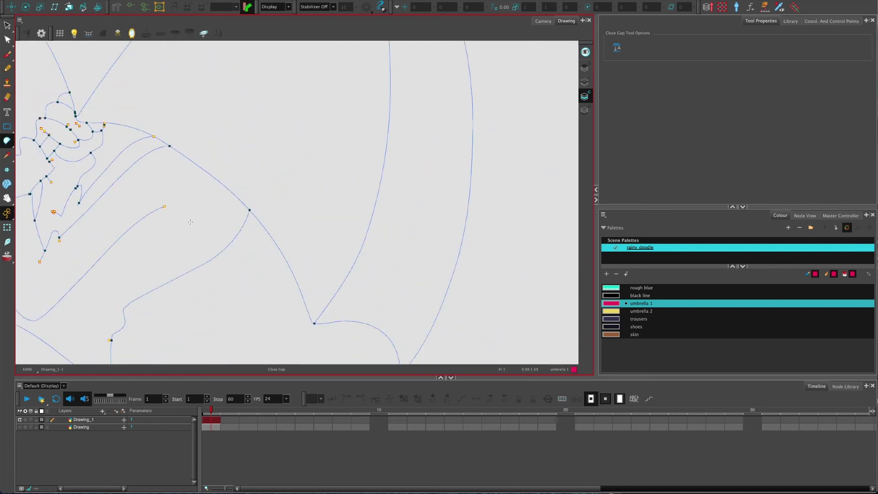
scroll(190, 221, down, 2)
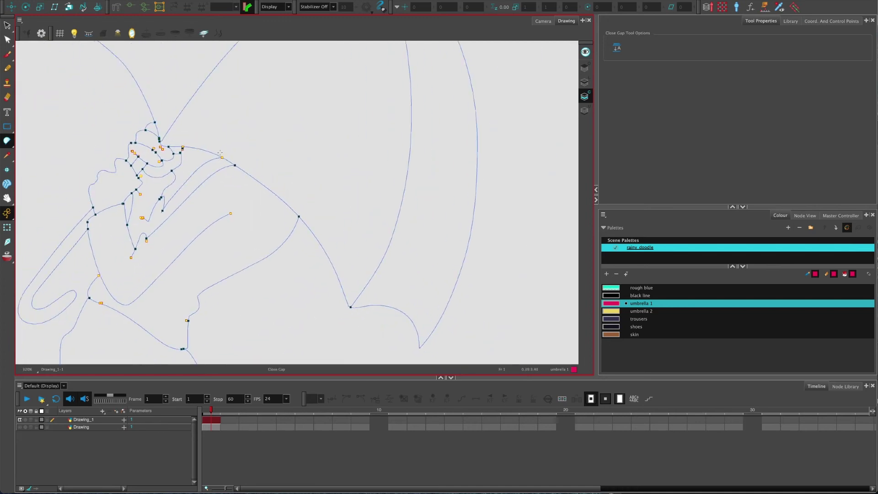
scroll(220, 152, up, 15)
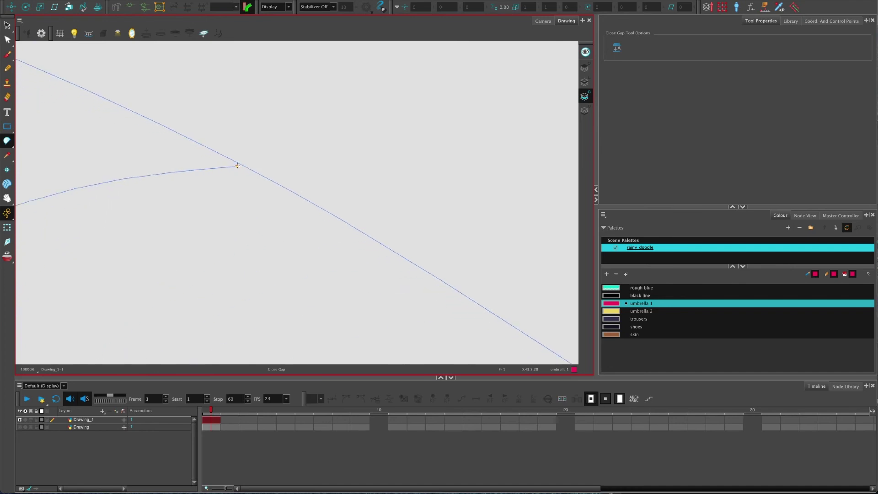
scroll(247, 168, down, 12)
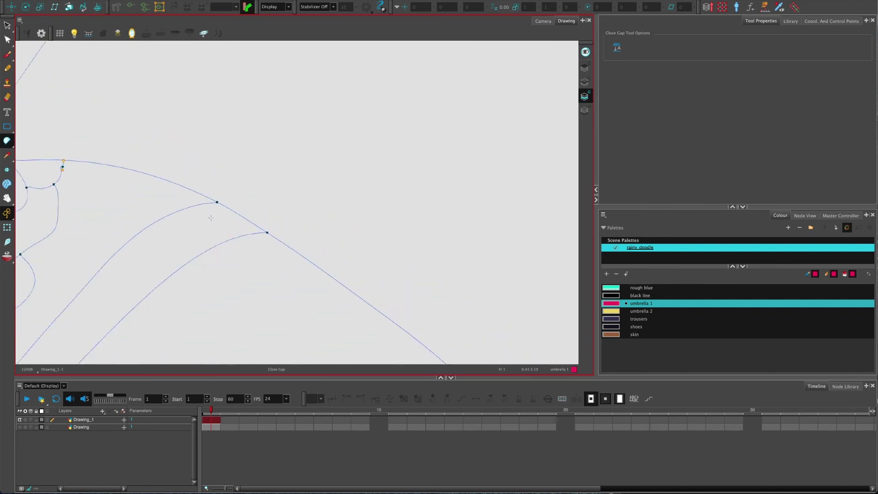
scroll(209, 221, down, 3)
drag(172, 286, 267, 200)
scroll(254, 216, down, 2)
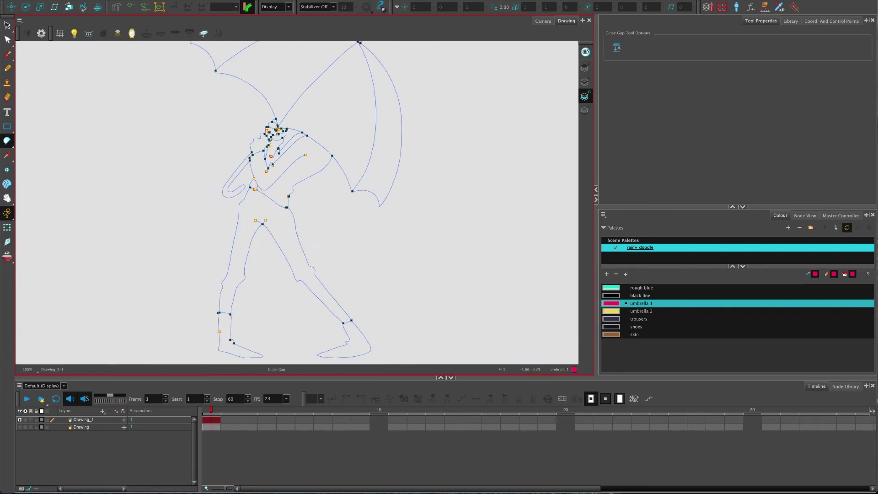
drag(225, 182, 254, 206)
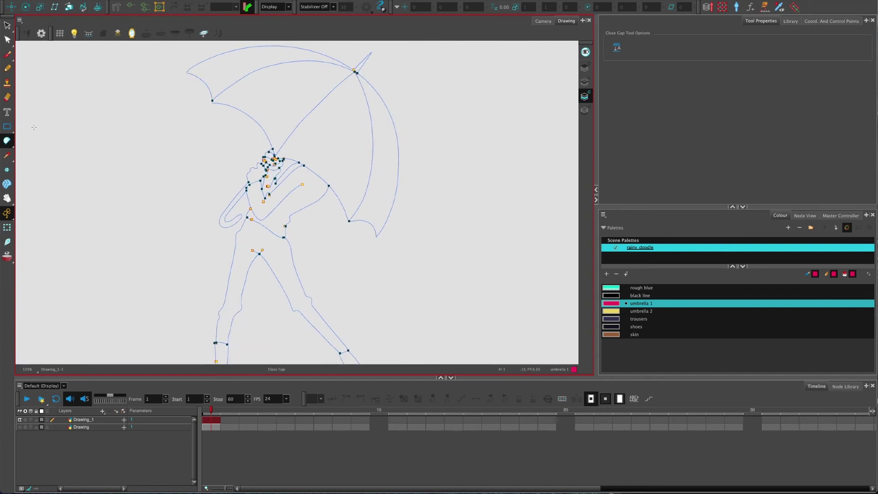
- Switch to the Paint tool and set its numeric option value to 4
click(6, 141)
click(25, 140)
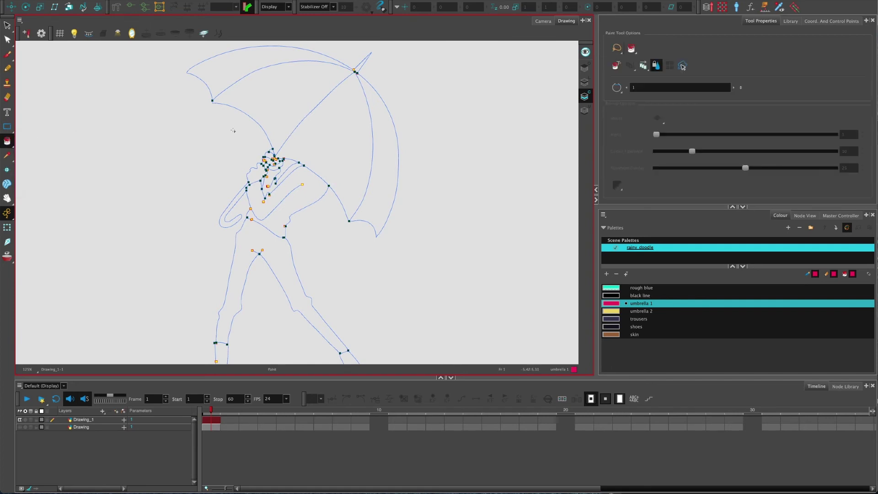
click(634, 87)
text(01)
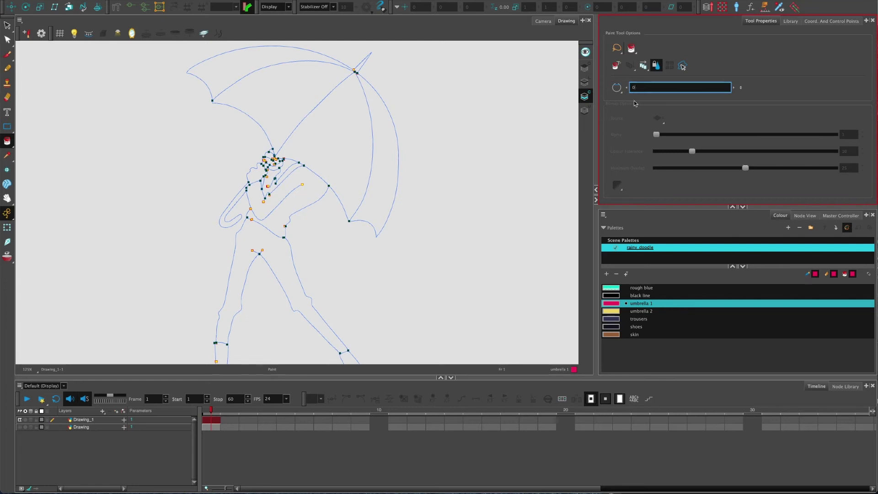
double_click(636, 88)
text(0)
key(Return)
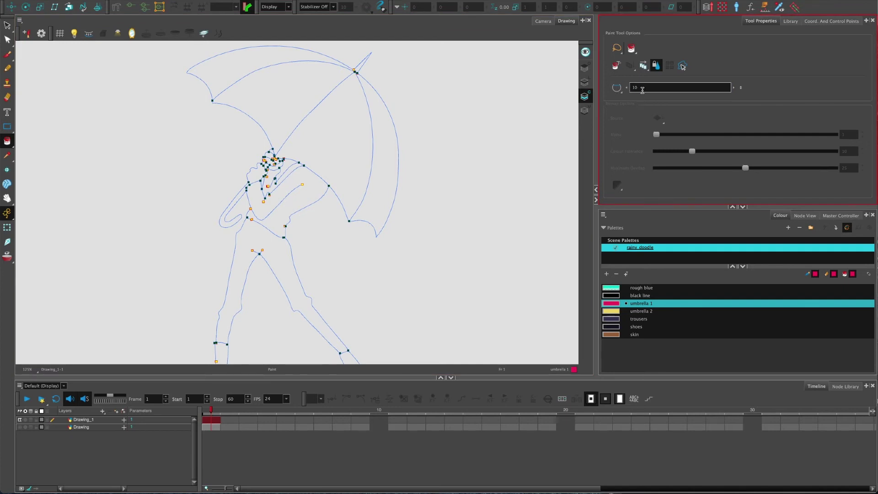
double_click(640, 89)
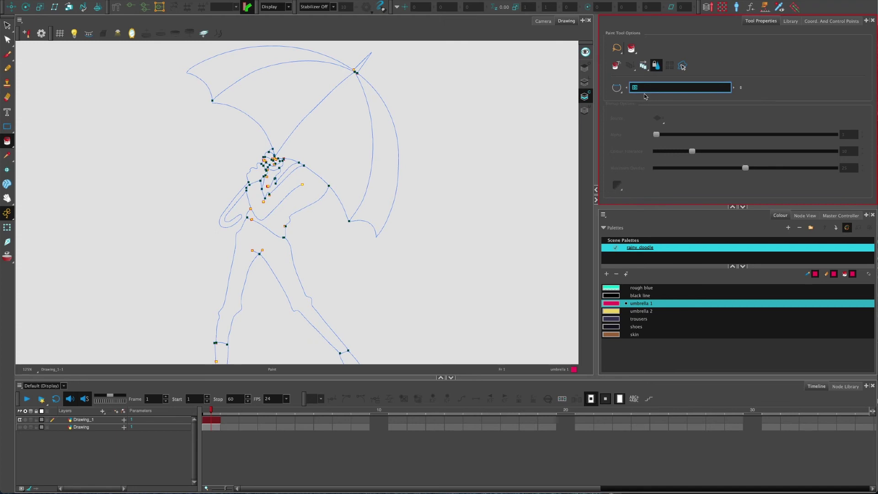
click(563, 105)
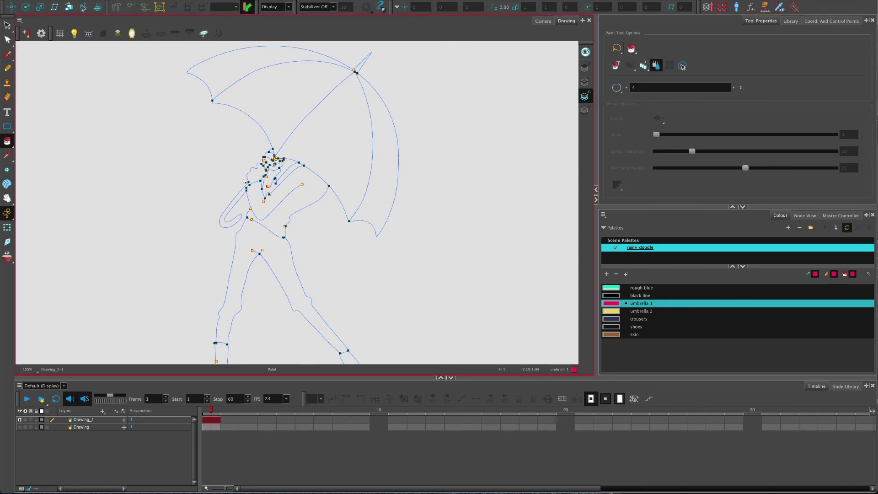
- Zoom in on the loose stroke end branching off near the figure's waist
scroll(238, 199, down, 3)
scroll(238, 200, left, 1)
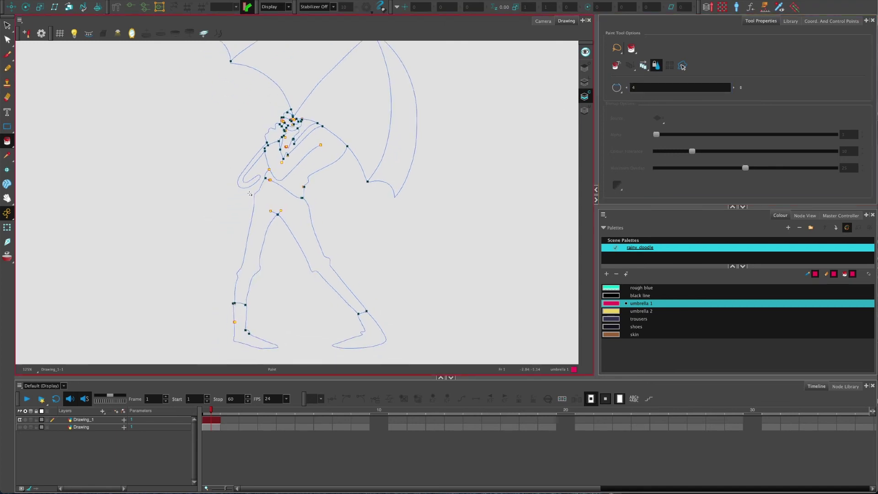
scroll(249, 194, down, 10)
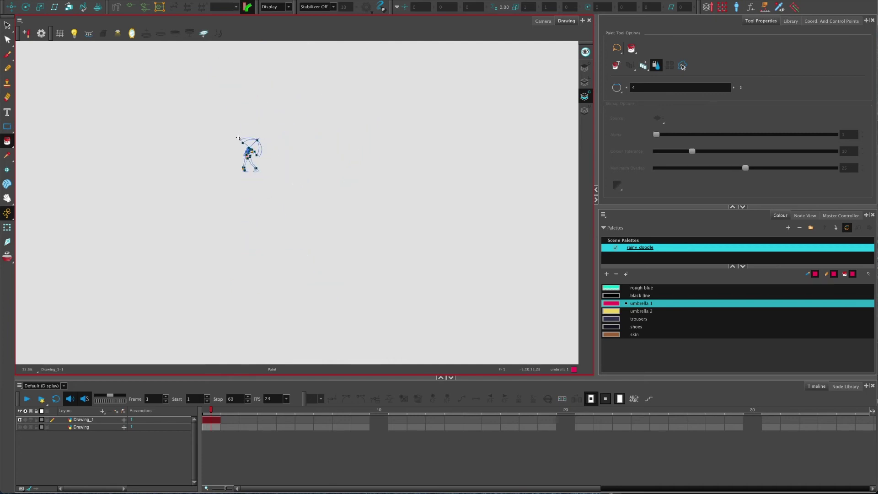
scroll(238, 138, up, 10)
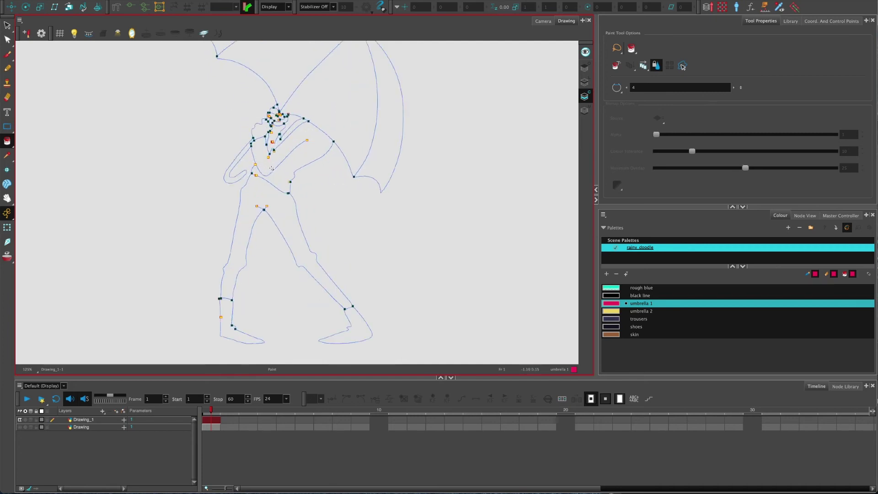
scroll(271, 168, up, 4)
scroll(279, 198, up, 5)
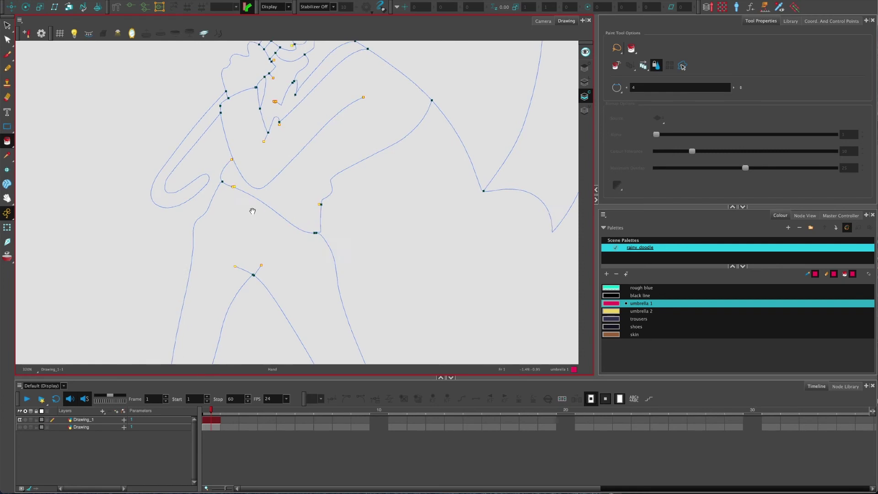
scroll(250, 193, up, 7)
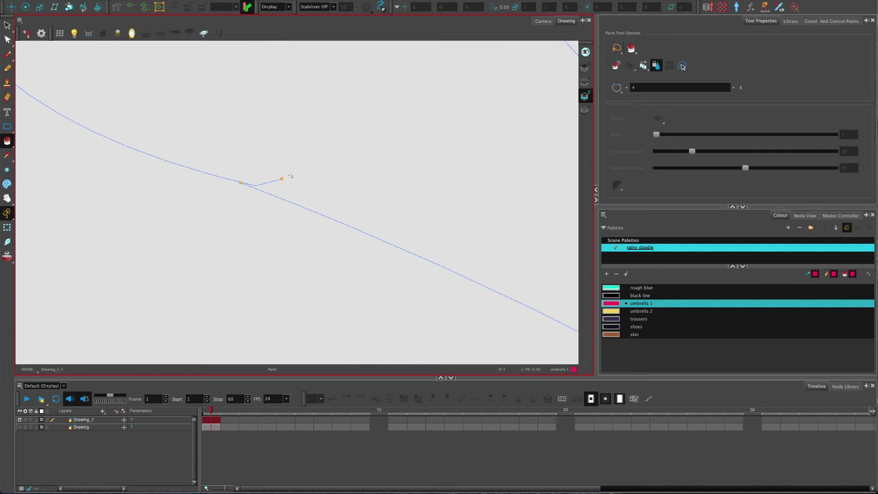
- Select the loose stroke with the Contour Editor, enable Snapping, then deselect
scroll(277, 179, down, 3)
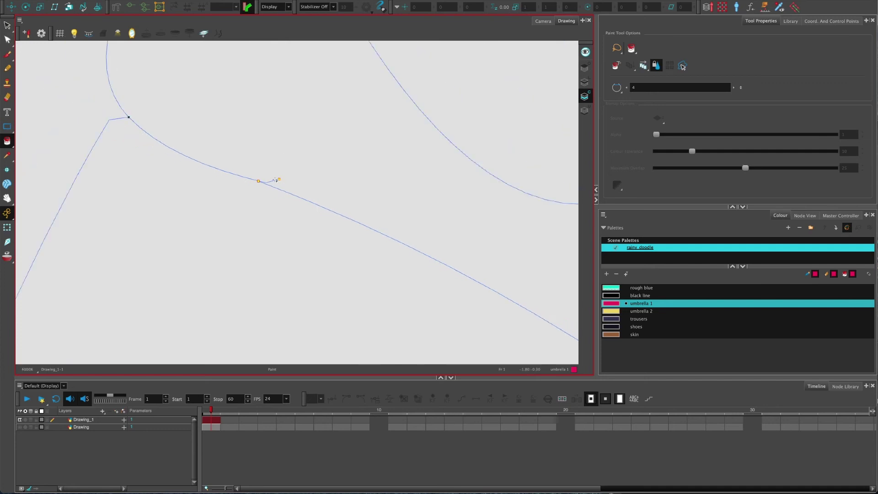
scroll(271, 178, up, 6)
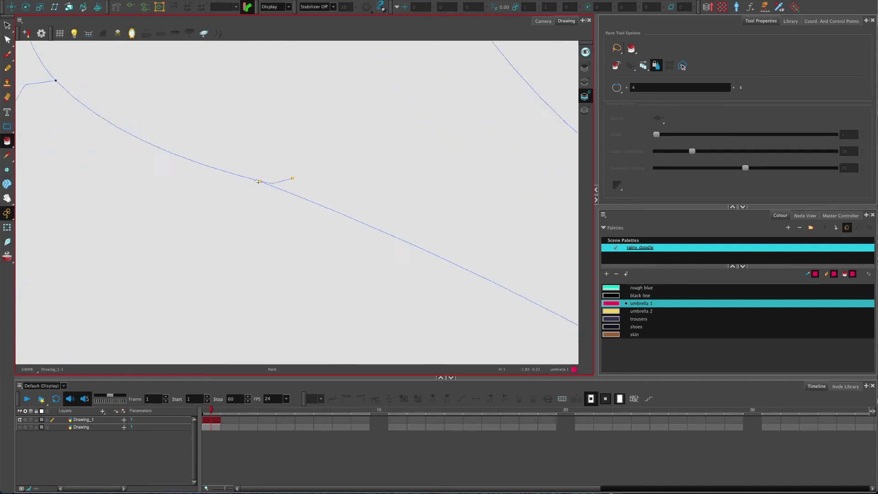
click(7, 39)
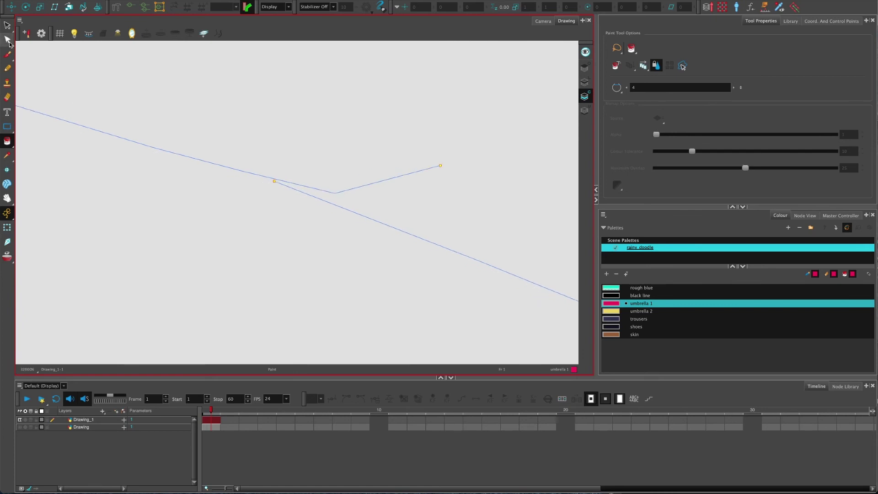
click(273, 182)
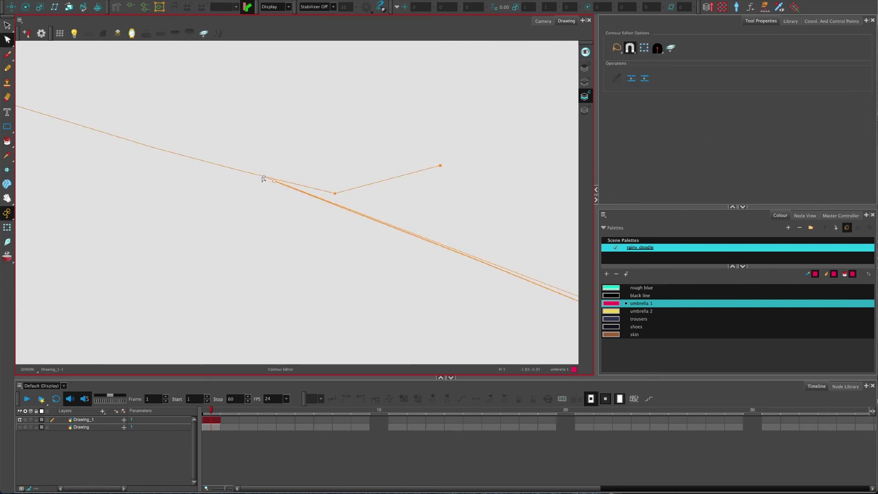
scroll(275, 192, down, 4)
scroll(276, 197, down, 6)
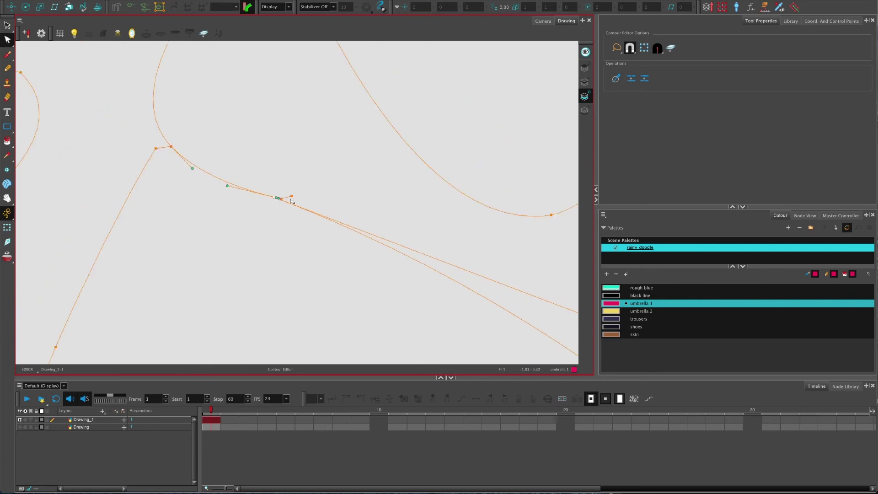
click(629, 47)
scroll(247, 197, down, 10)
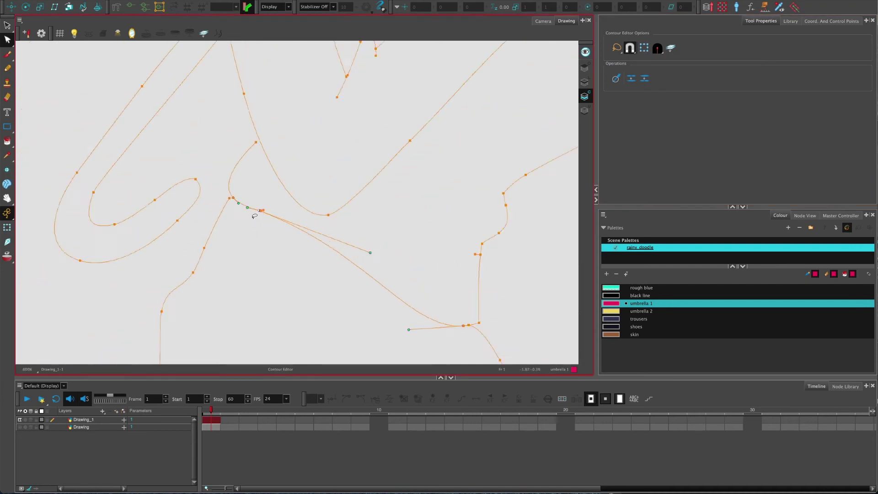
click(246, 265)
- Preview another display mode, then return to the outline display
scroll(183, 217, down, 5)
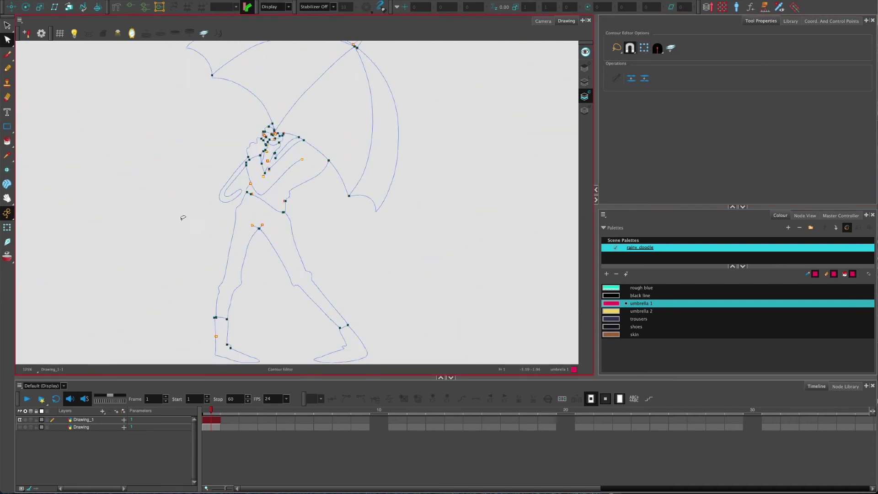
scroll(197, 211, down, 4)
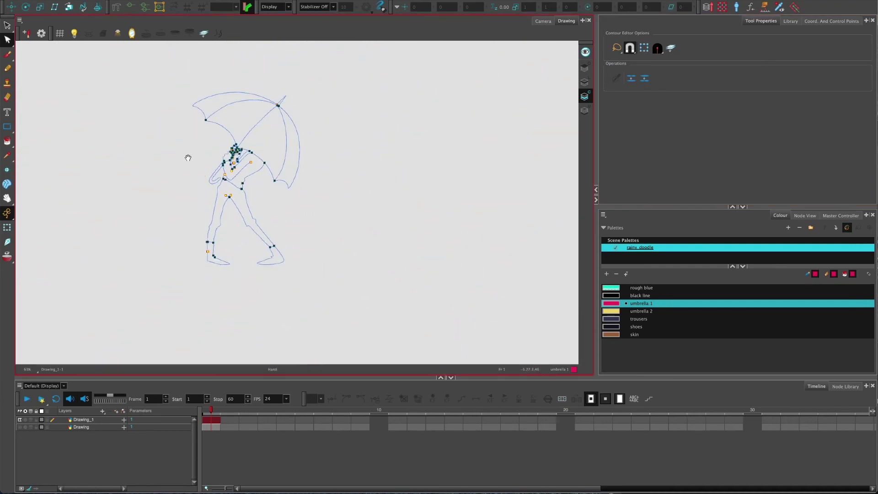
click(585, 83)
click(584, 98)
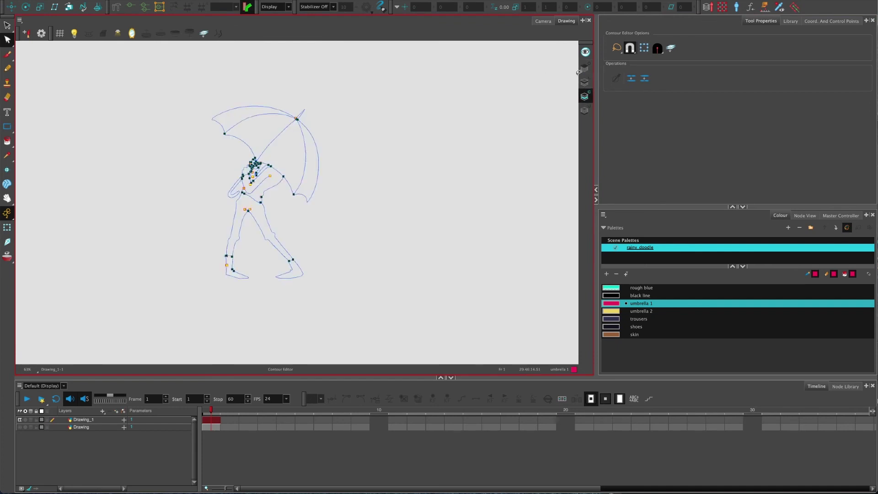
- In the Camera view, paint the umbrella's right and top-left panels pink with umbrella 1
click(542, 21)
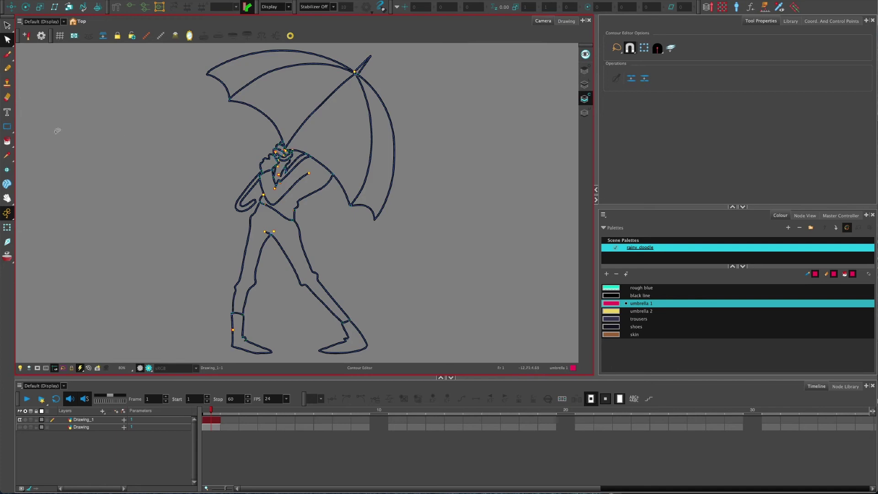
click(220, 142)
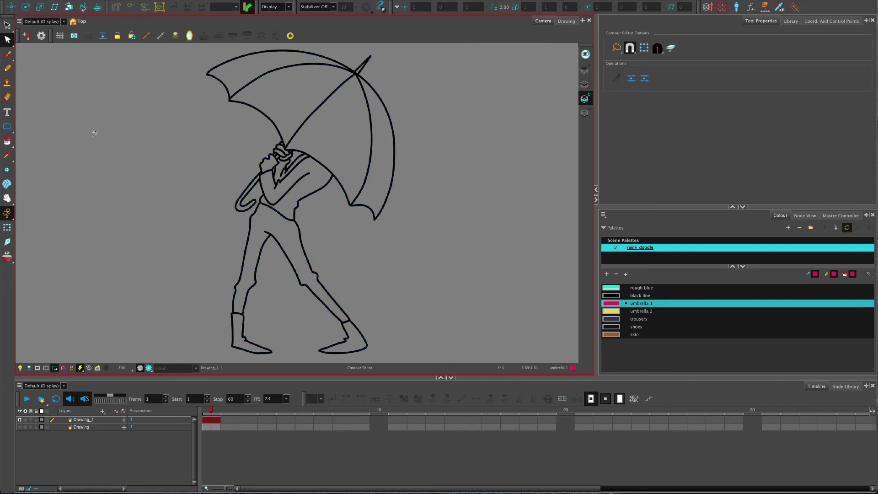
click(7, 141)
click(611, 303)
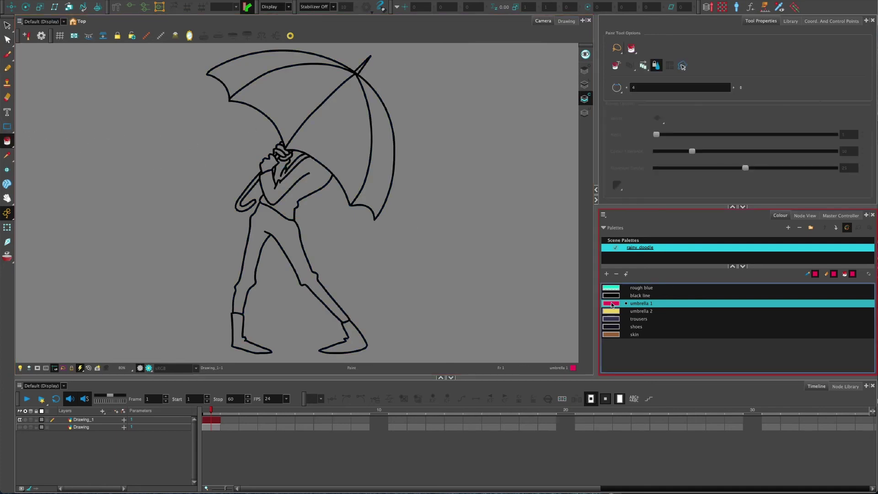
click(341, 130)
click(270, 58)
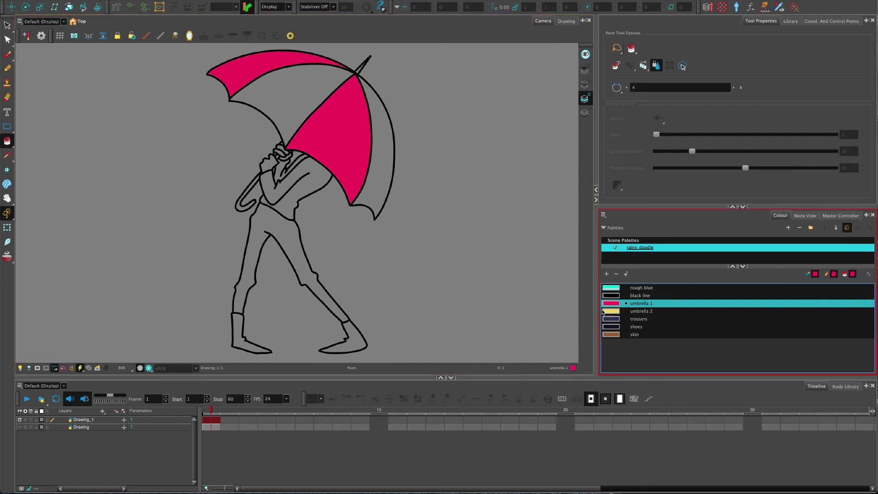
- Paint the outer right and top panels yellow with umbrella 2, and fill the handle black
click(604, 312)
click(378, 128)
click(312, 100)
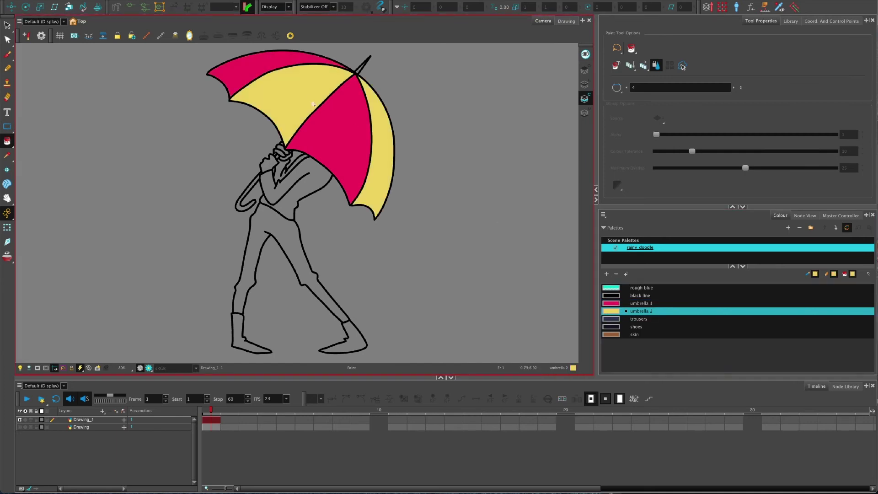
click(611, 296)
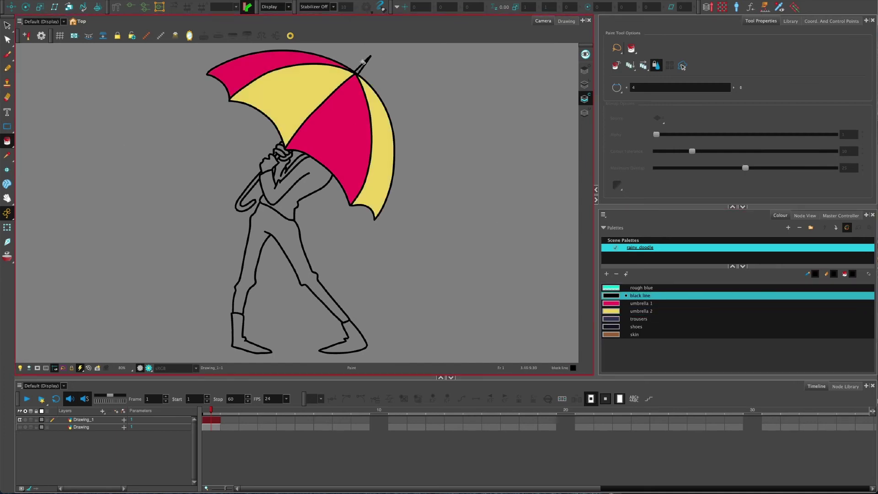
scroll(258, 185, up, 3)
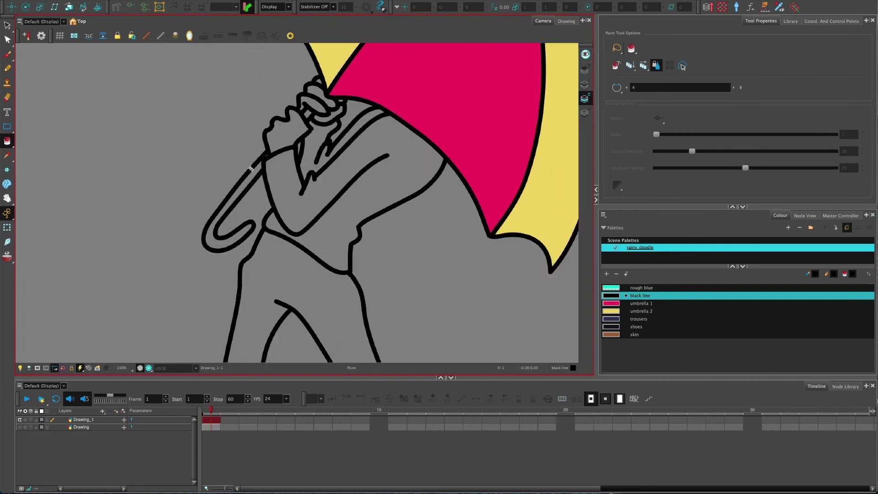
click(251, 168)
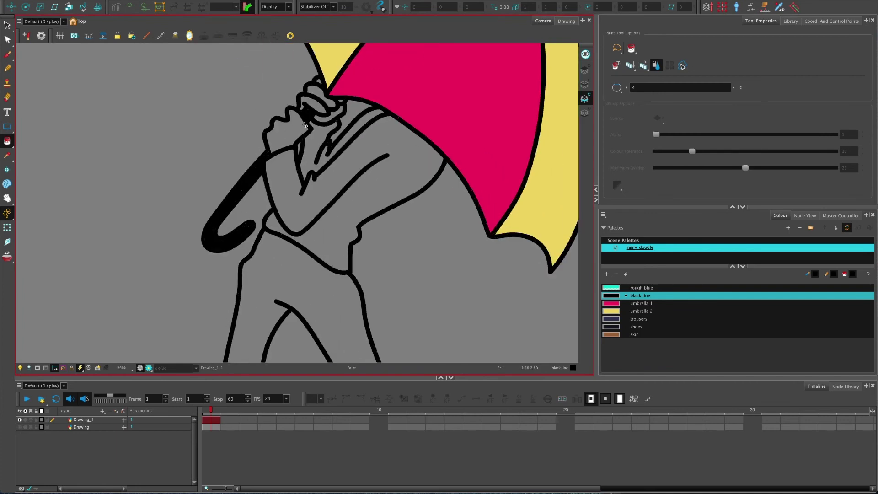
scroll(305, 124, down, 4)
- Return to the Drawing view, hide outlines, display Line Art only, and pick the Select tool
click(566, 21)
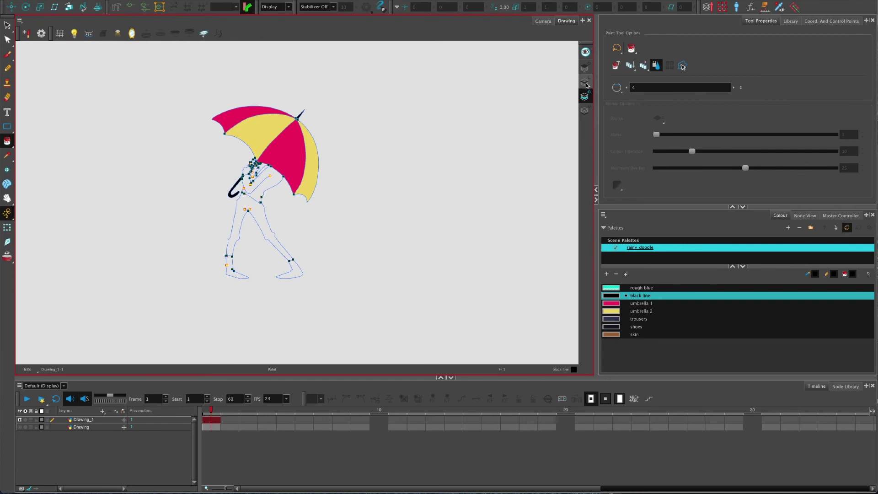
key(k)
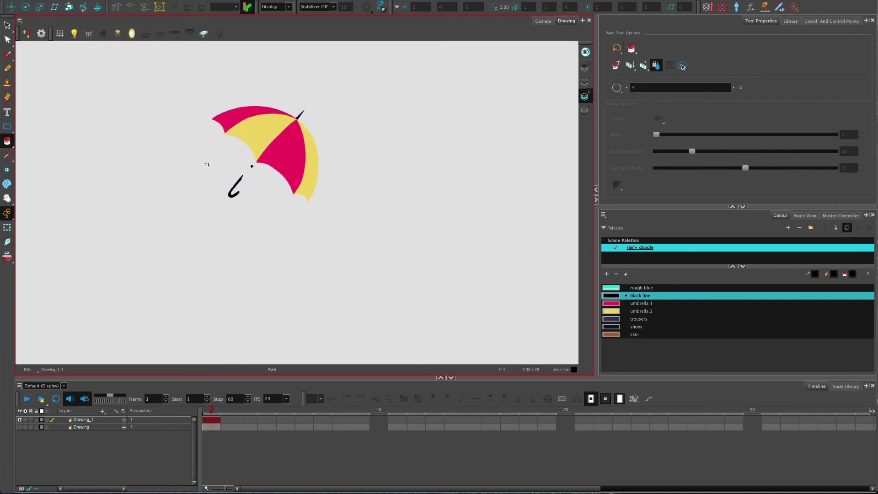
scroll(207, 163, up, 5)
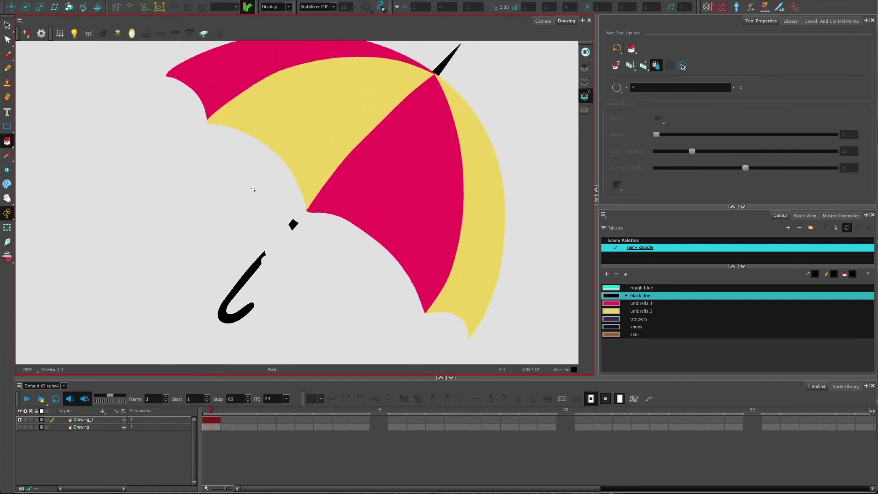
scroll(269, 182, down, 2)
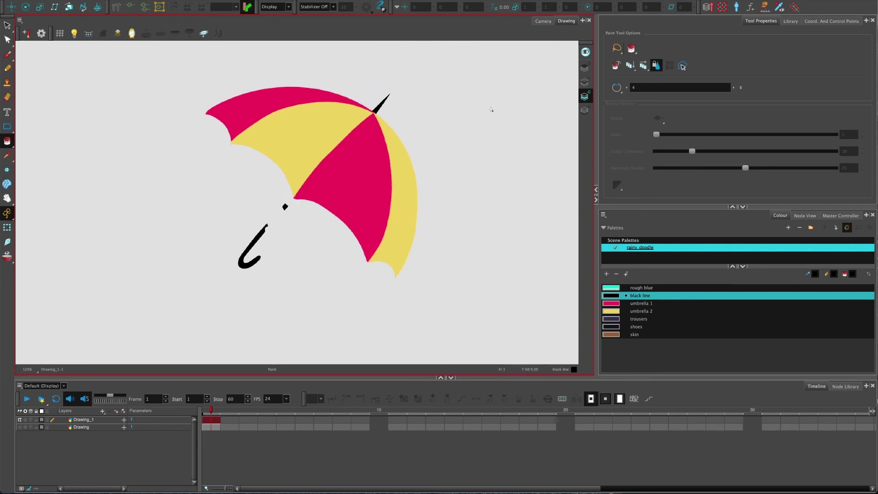
click(585, 83)
click(585, 96)
click(585, 83)
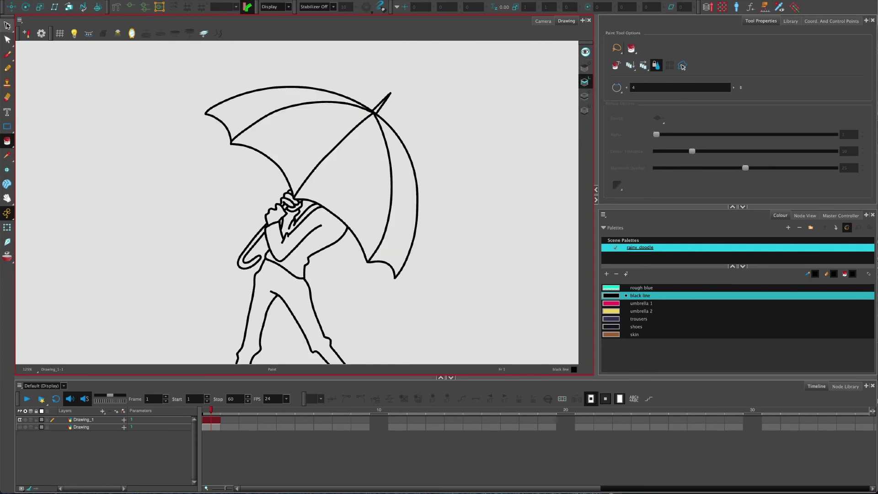
click(7, 25)
click(610, 106)
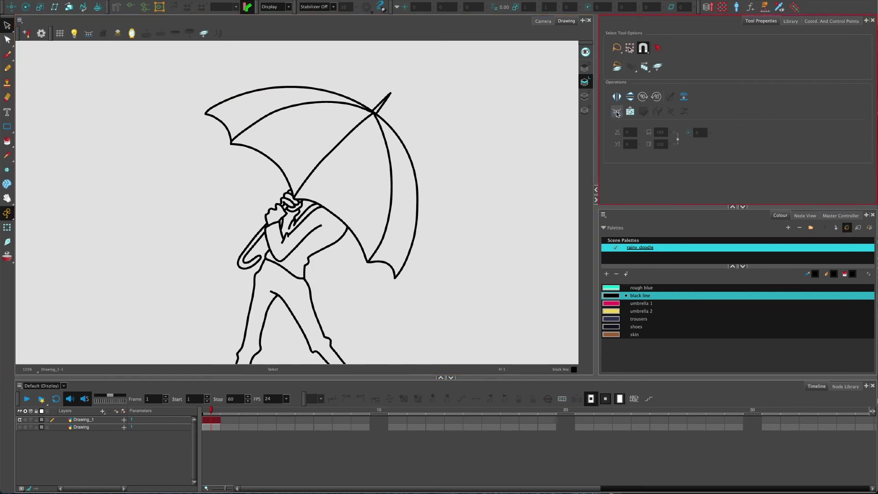
- Set Line Art to Colour Art to Overlay source and Underlay destination, toggle Perform Immediately, and confirm
click(616, 112)
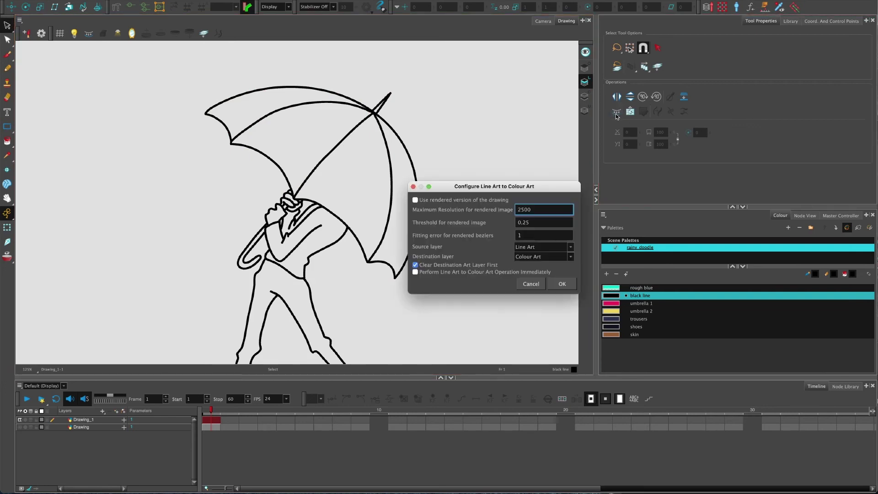
click(571, 249)
click(560, 245)
click(571, 247)
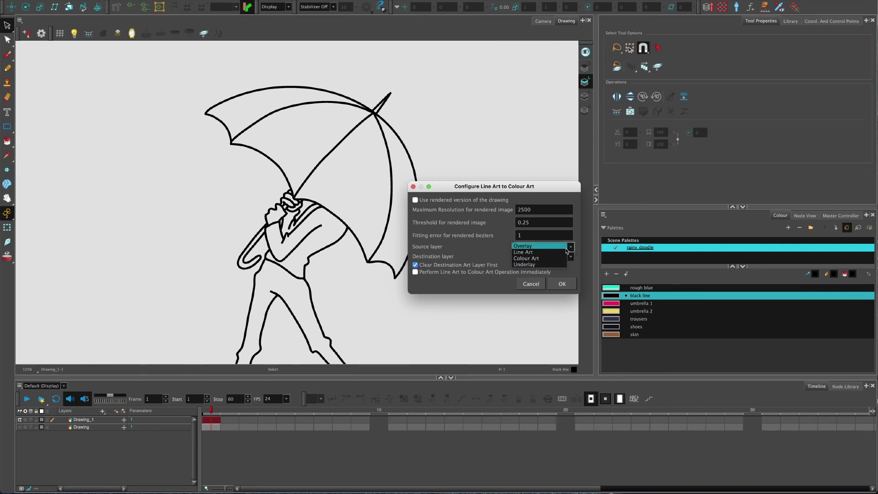
click(557, 255)
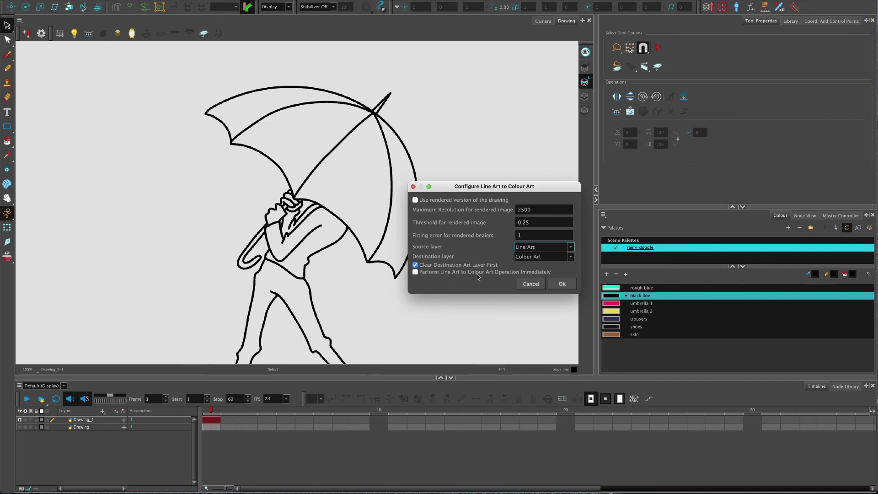
click(529, 248)
click(525, 242)
click(528, 247)
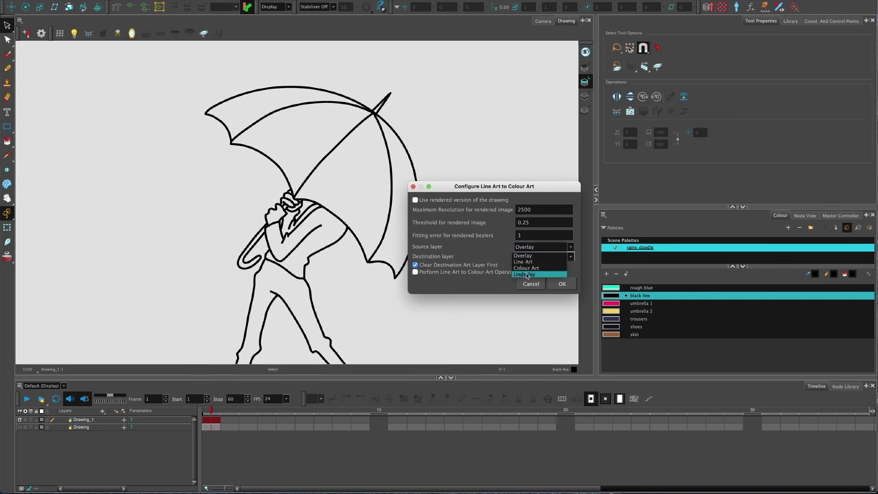
click(527, 275)
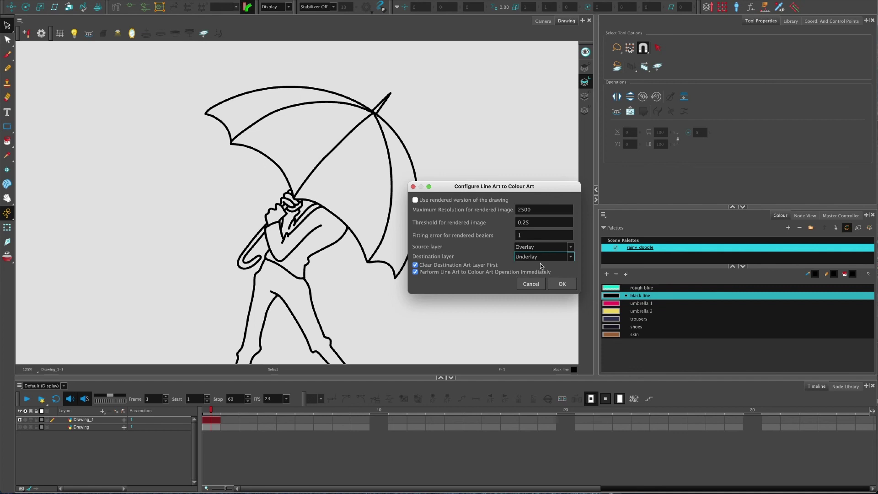
click(483, 272)
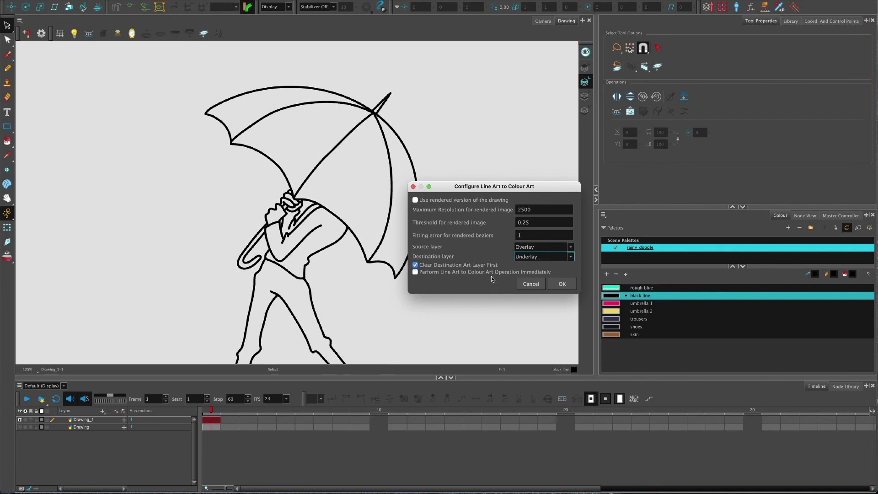
click(562, 284)
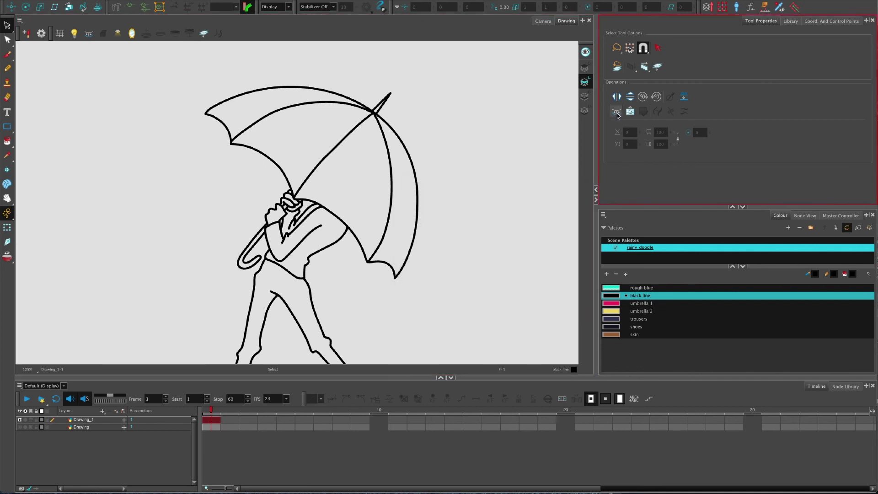
click(616, 112)
click(527, 247)
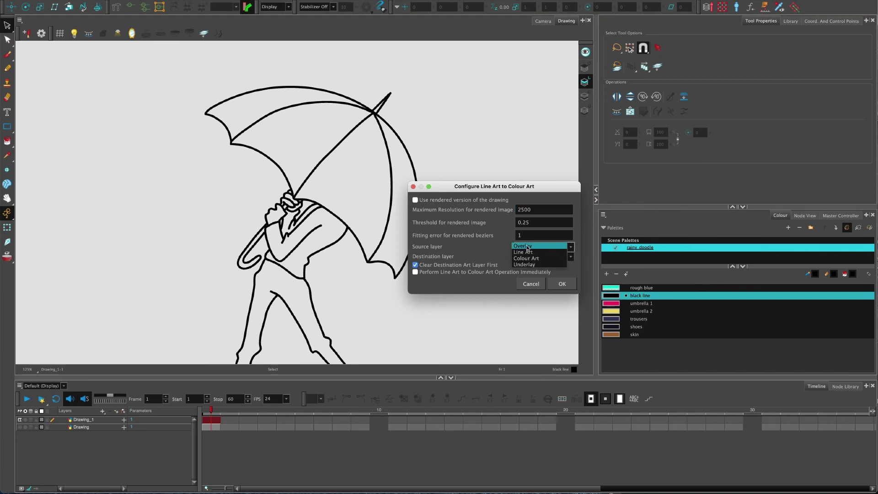
click(525, 252)
click(540, 256)
click(523, 270)
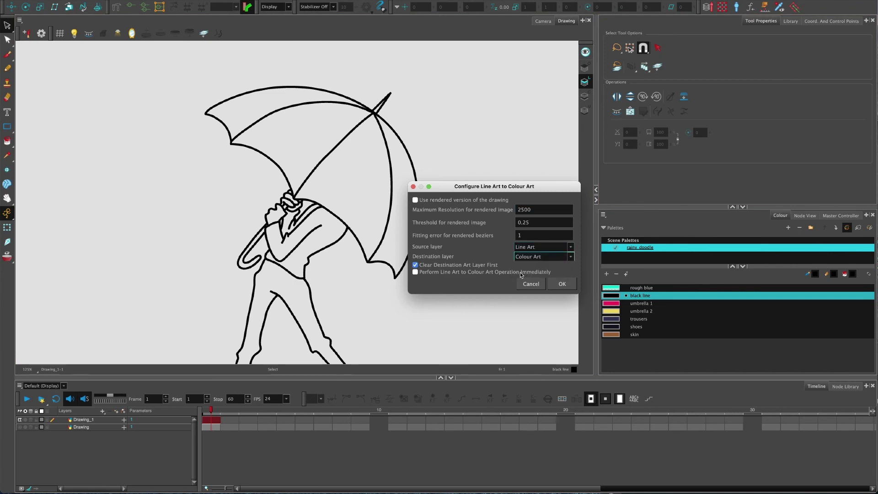
click(528, 286)
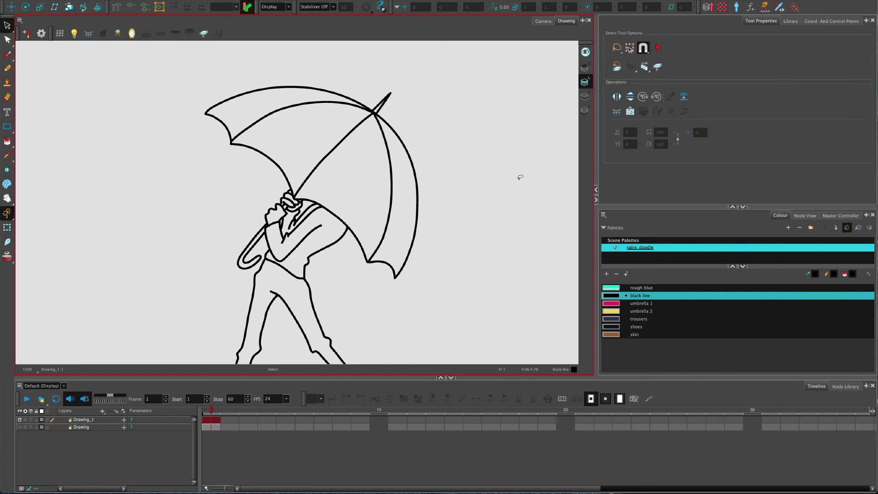
scroll(517, 175, down, 2)
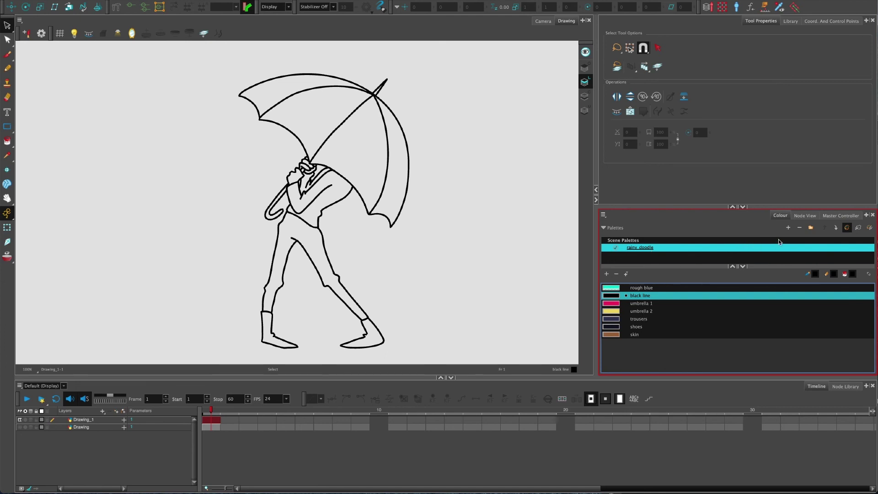
- Create a scene palette named New and switch between it and rainy_doodle in the list
click(789, 228)
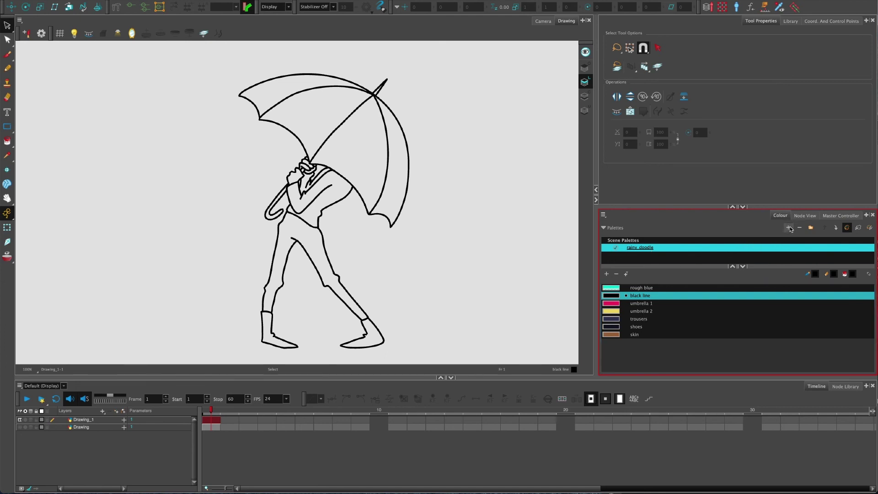
click(431, 233)
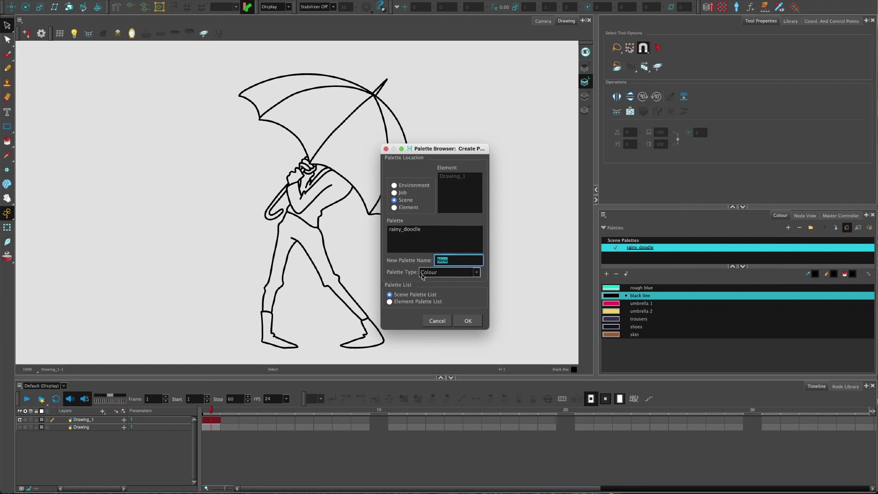
click(467, 321)
click(646, 259)
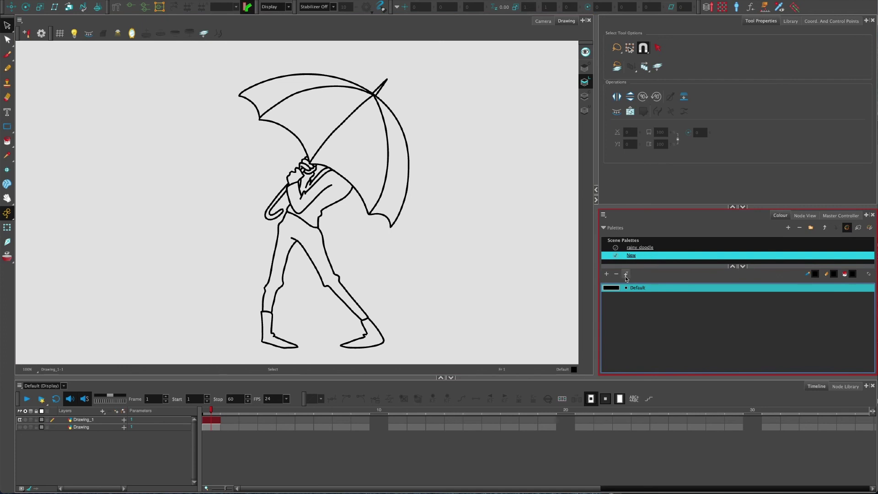
click(664, 247)
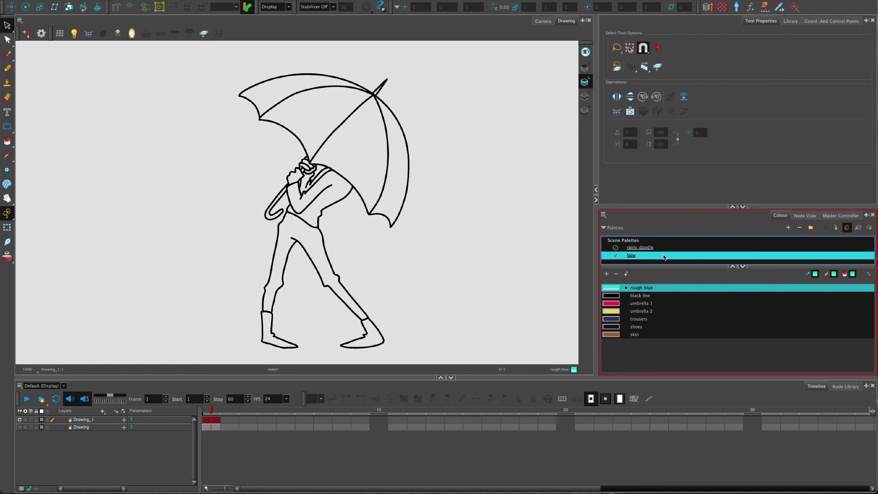
click(666, 246)
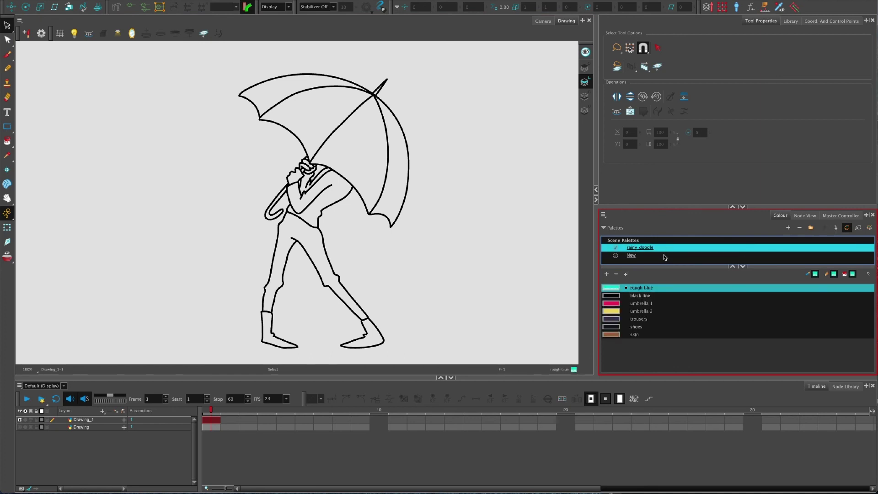
click(664, 256)
- Delete the New palette and add a new colour swatch to rainy_doodle
click(803, 227)
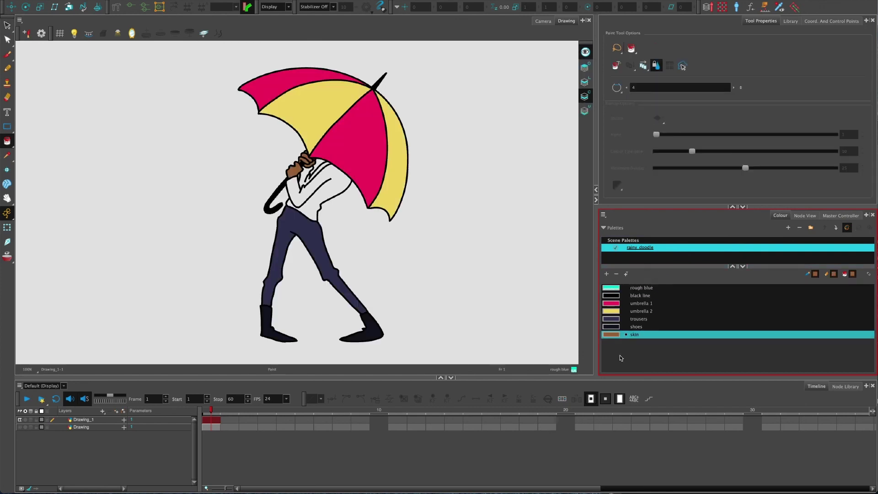
click(606, 273)
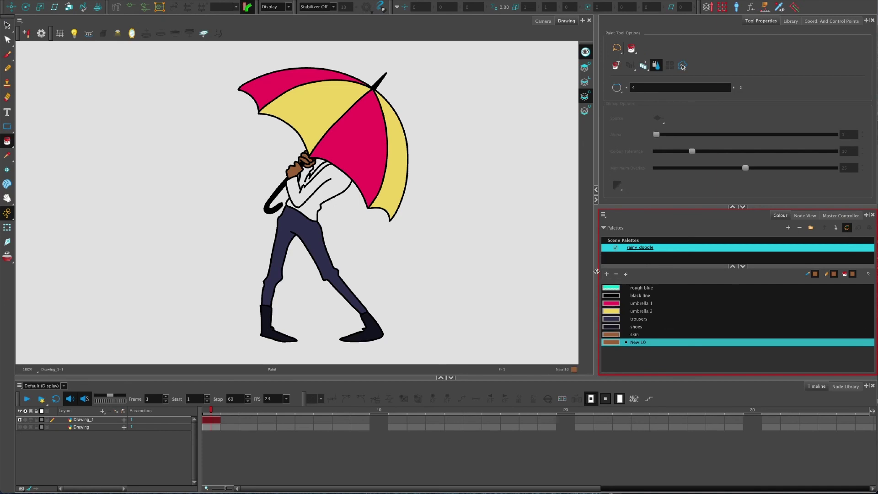
click(614, 343)
- Rename the new swatch 'jumper' and set it to bright purple (R102 G70 B205)
double_click(613, 344)
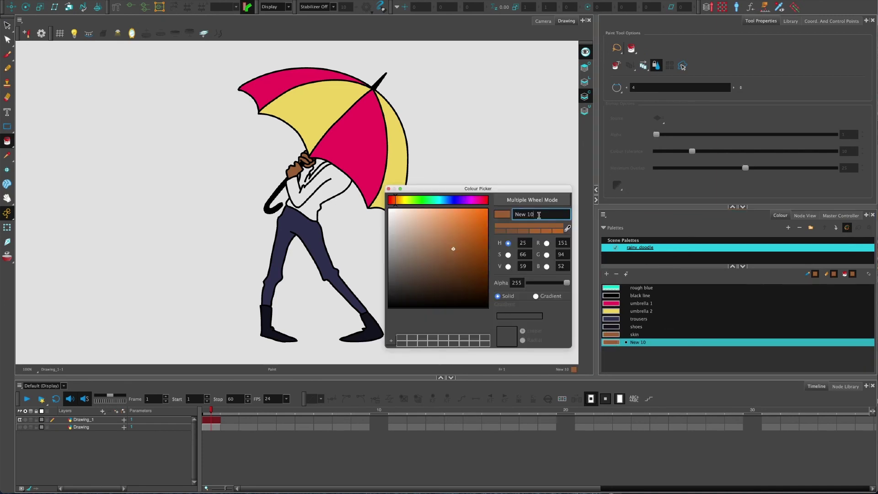
key(ctrl+a)
text(jumper)
drag(463, 201, 458, 201)
drag(450, 242, 453, 228)
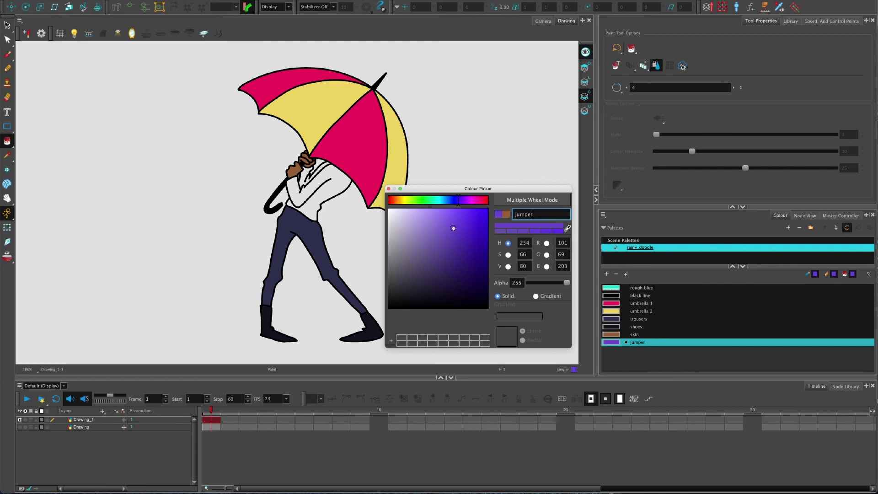
click(388, 189)
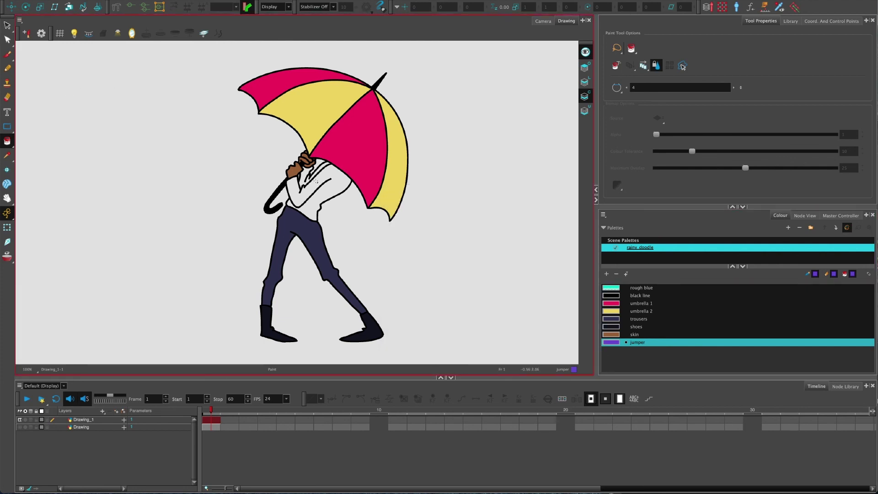
- Fill the man's jumper and collar areas with the purple jumper colour
click(318, 197)
scroll(307, 188, up, 5)
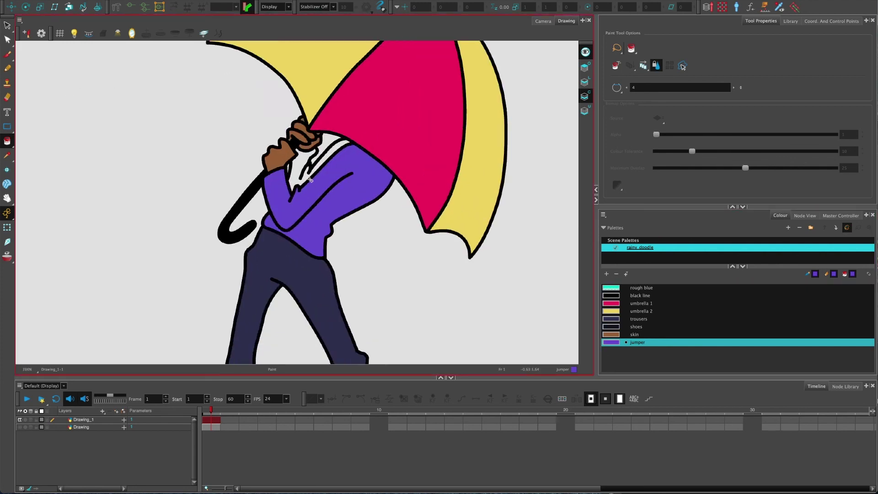
click(296, 161)
scroll(302, 173, down, 5)
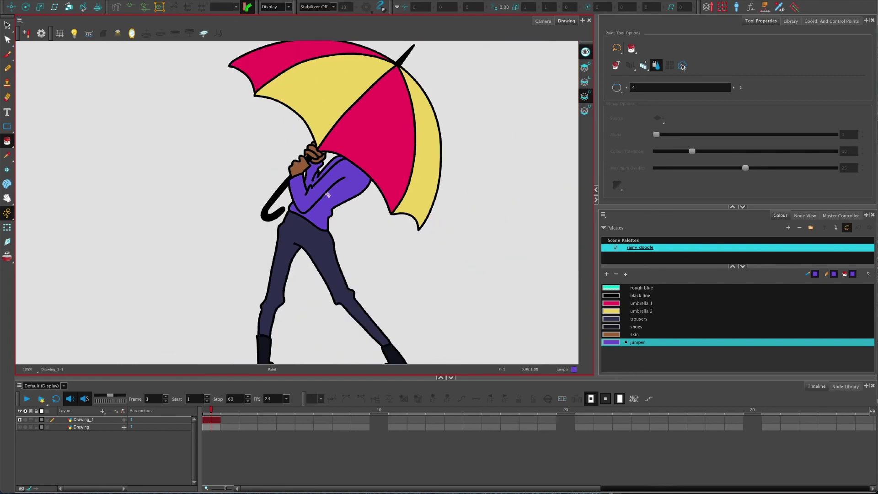
mouse_move(320, 203)
mouse_down()
mouse_move(317, 226)
mouse_move(284, 221)
mouse_up()
scroll(334, 243, down, 2)
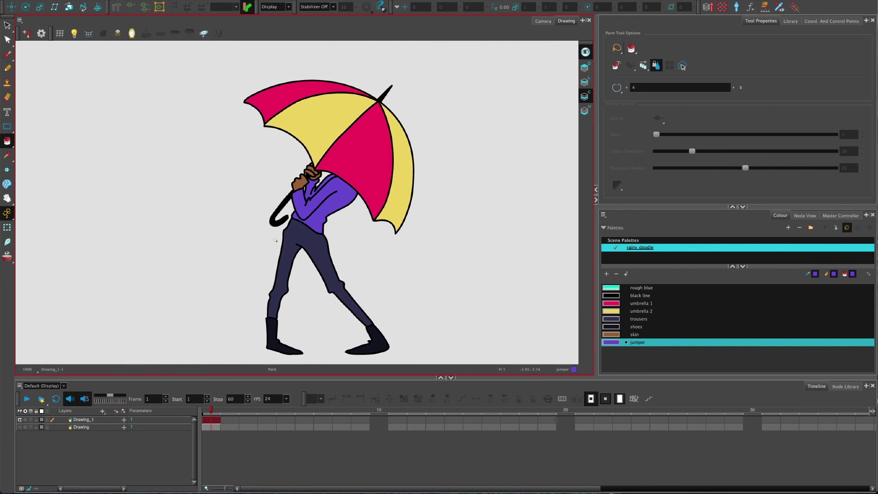